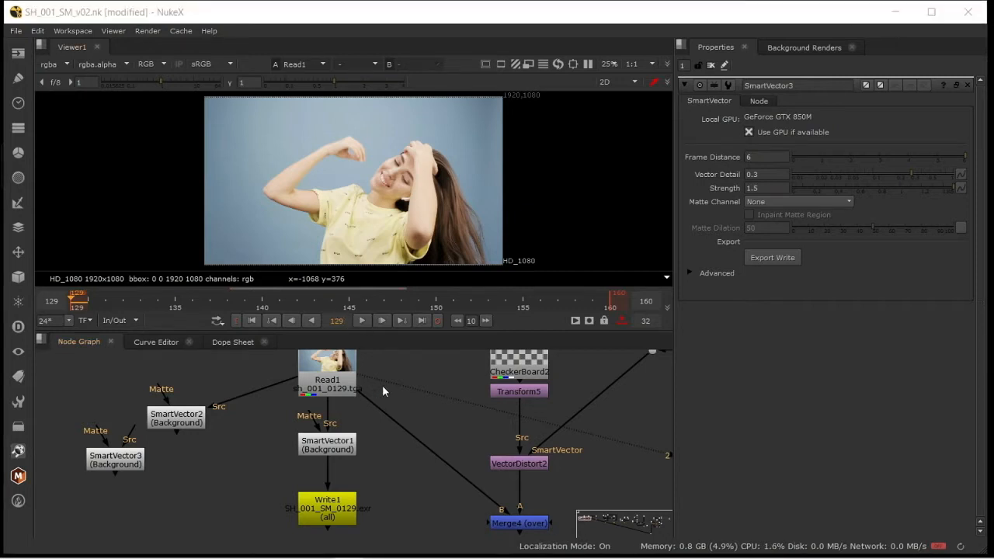
Open the settings of SmartVector1 and SmartVector3 to compare their frame distance, vector detail and strength
middle_drag(382, 386, 159, 431)
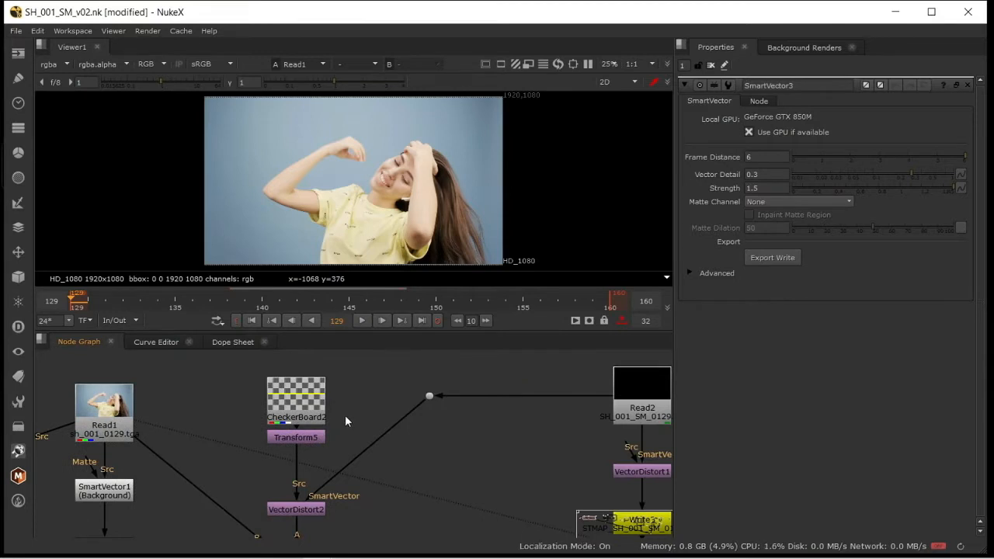
scroll(254, 466, down, 4)
middle_drag(254, 465, 440, 406)
scroll(381, 429, up, 3)
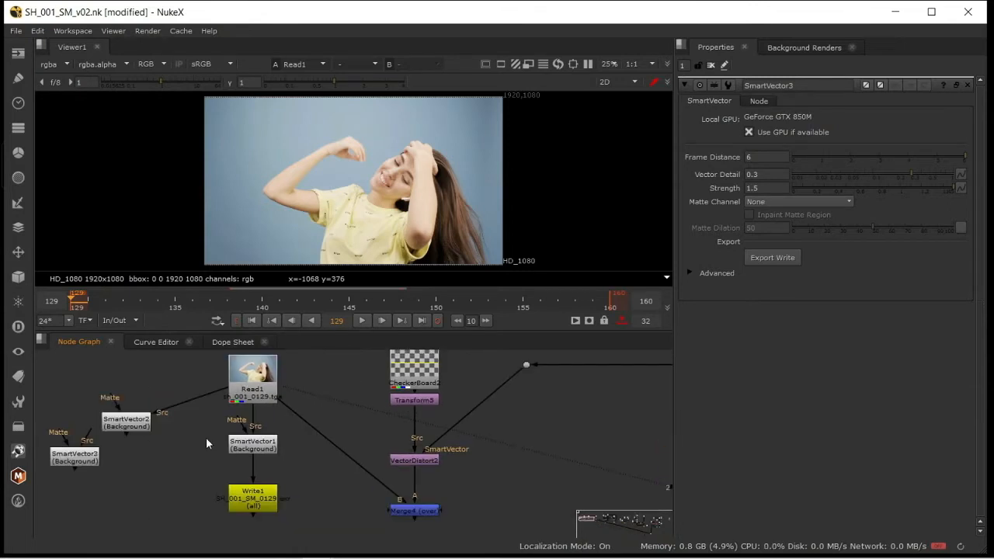
double_click(237, 444)
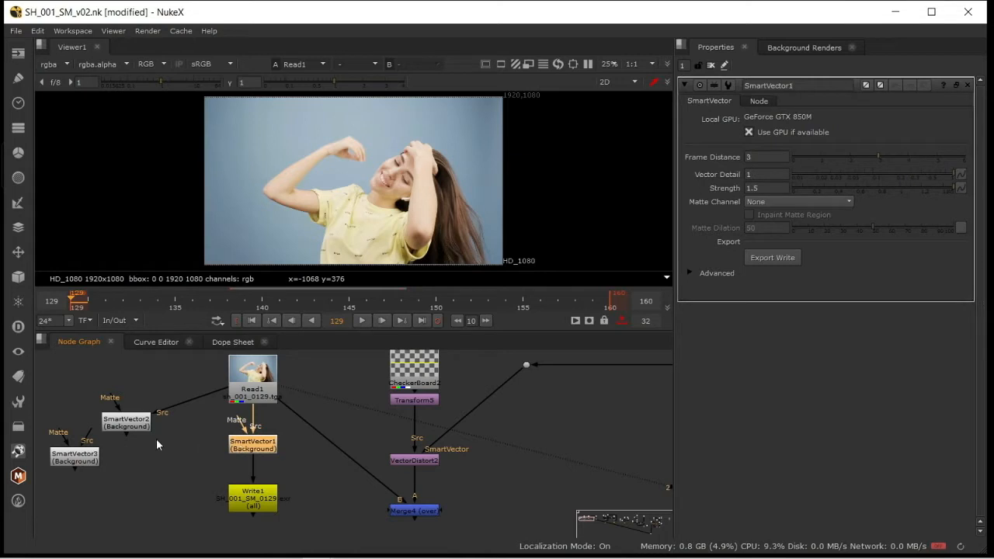
double_click(74, 456)
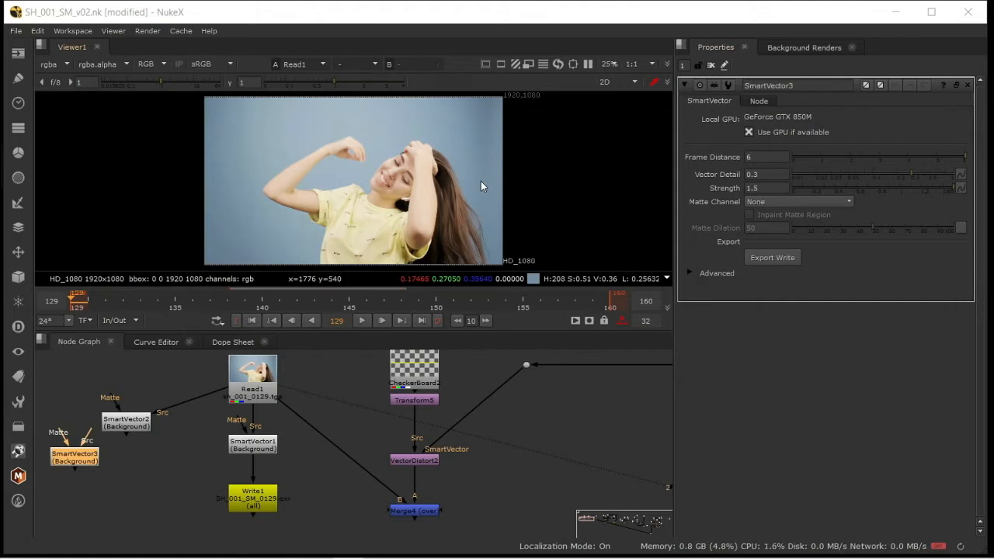
Examine the EXR data type setting of the Write1 node below SmartVector1
middle_drag(176, 468, 312, 460)
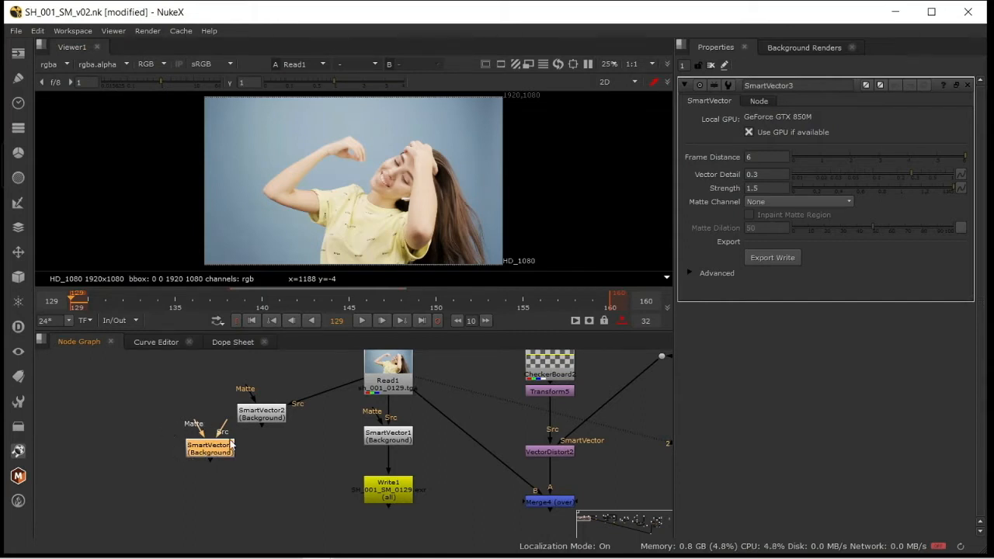
middle_drag(288, 462, 248, 462)
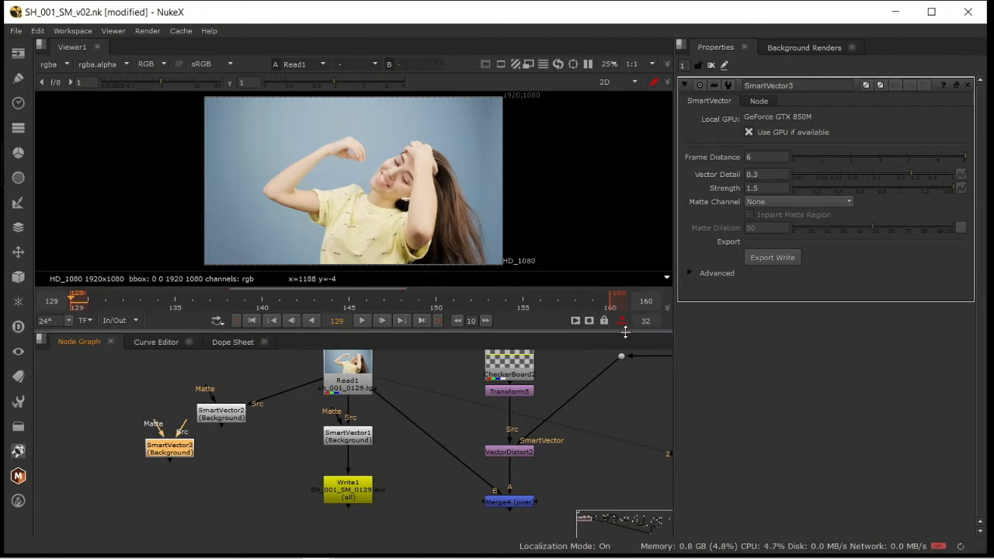
click(785, 263)
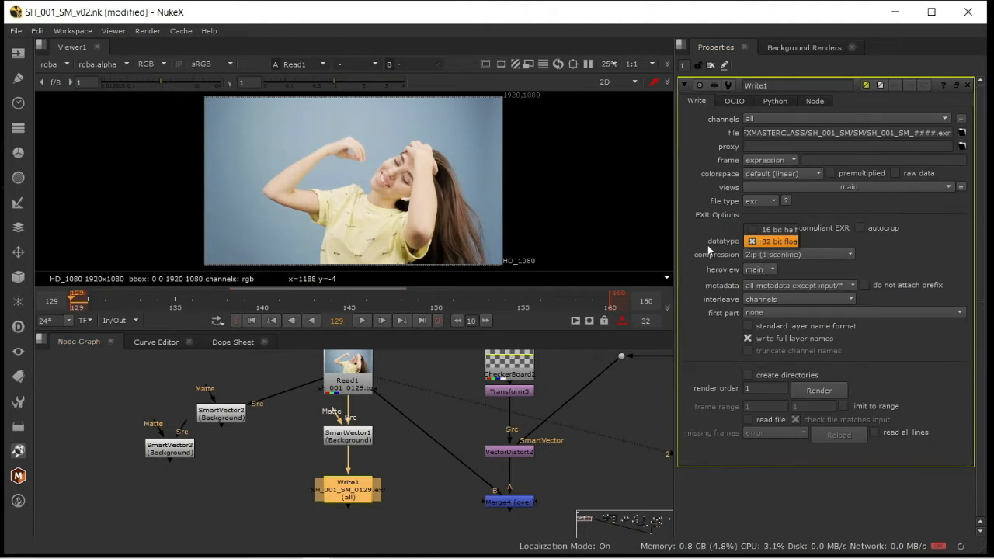
click(448, 375)
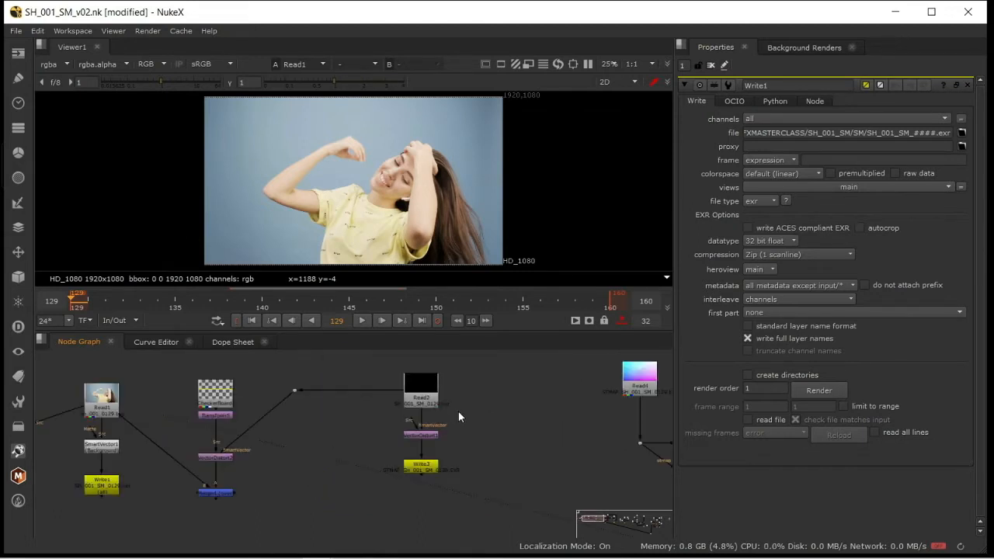
View Read2's smartvector_f01_v01 layer in the viewer and inspect it at frames 137 and 141
key(1)
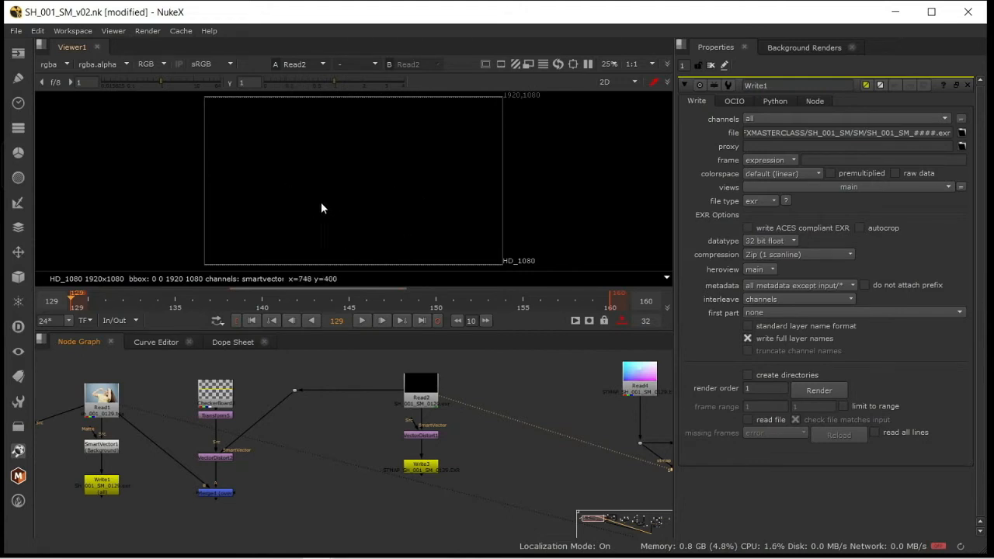
click(61, 60)
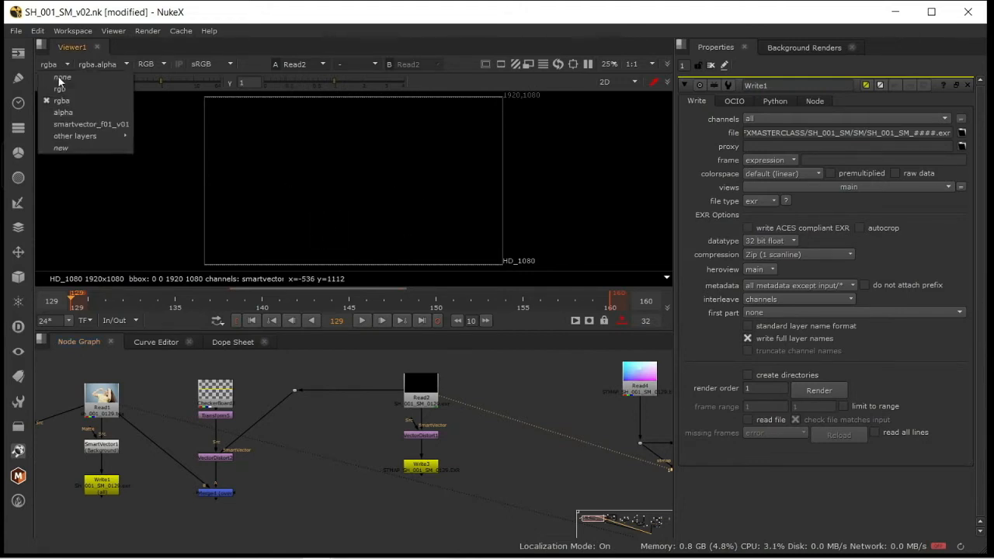
click(87, 124)
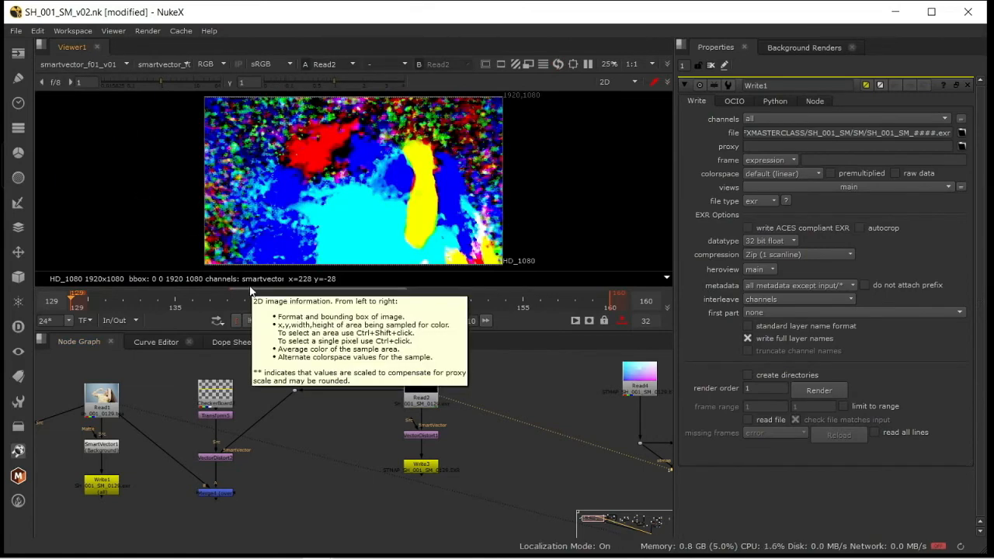
click(217, 295)
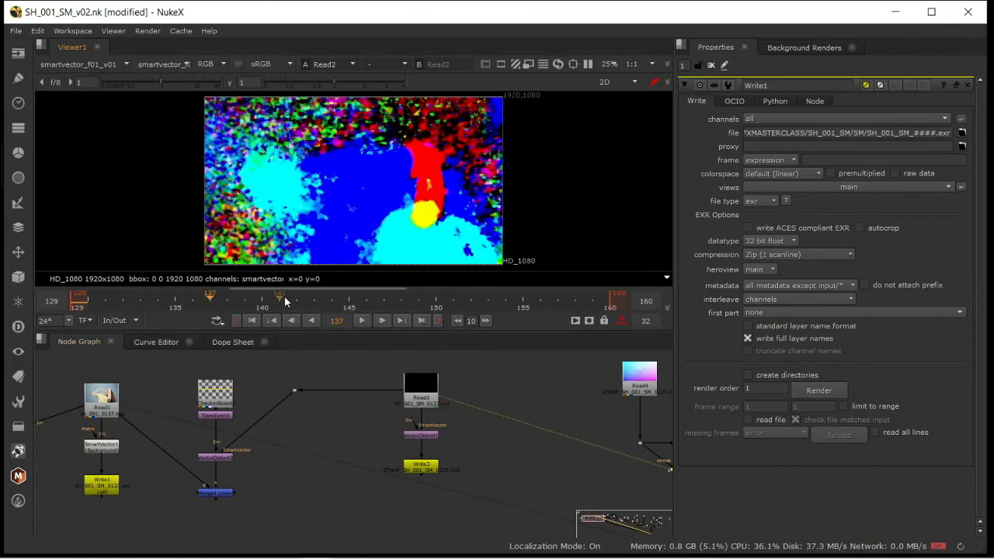
click(282, 298)
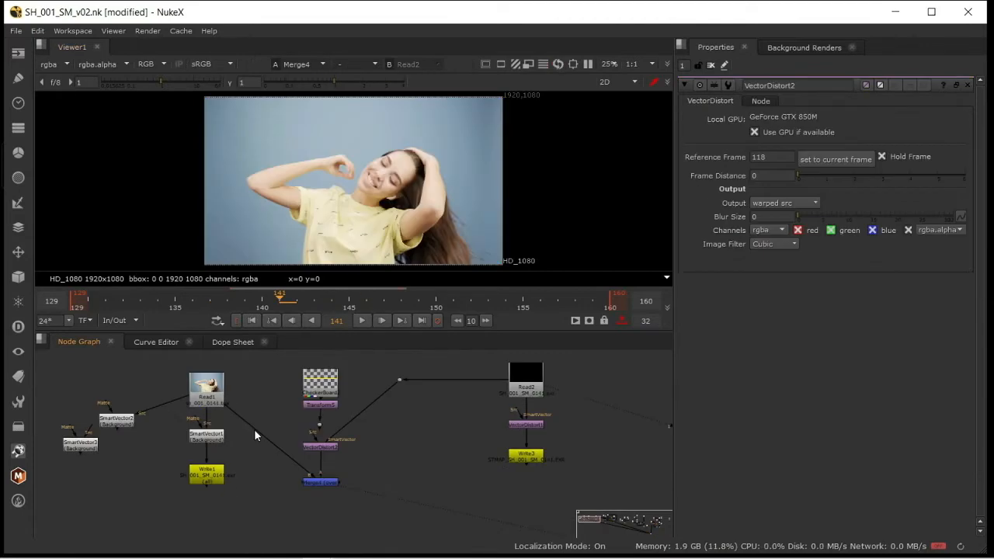
Connect the dot below Transform5 to the Src input of VectorDistort2
middle_drag(380, 448, 343, 472)
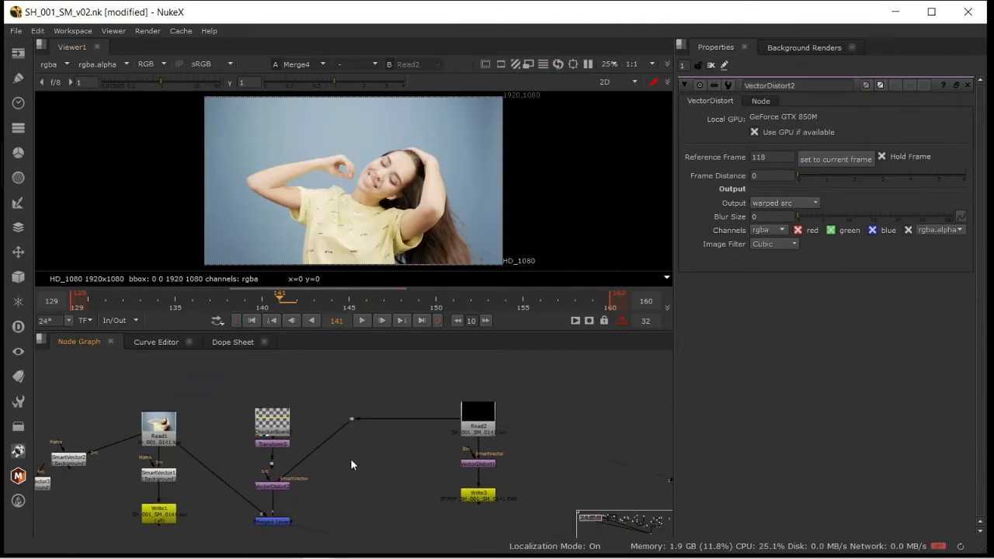
scroll(301, 470, up, 5)
middle_drag(385, 416, 349, 455)
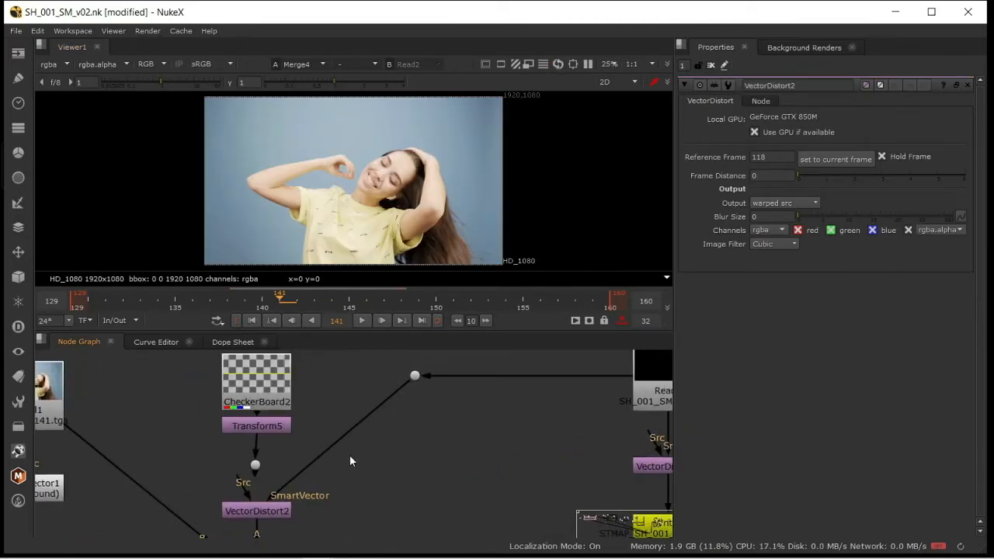
scroll(564, 389, down, 3)
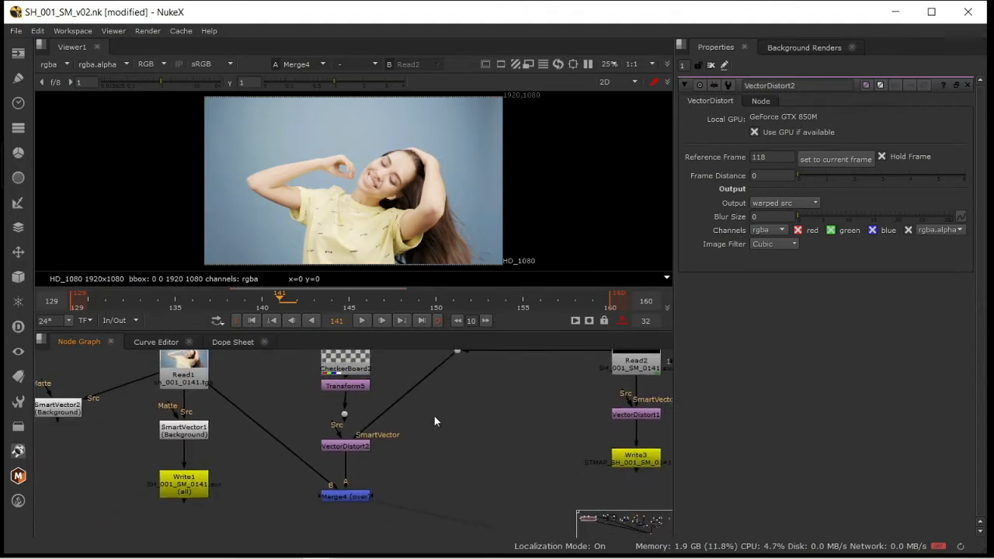
middle_drag(411, 448, 356, 495)
middle_drag(304, 461, 271, 480)
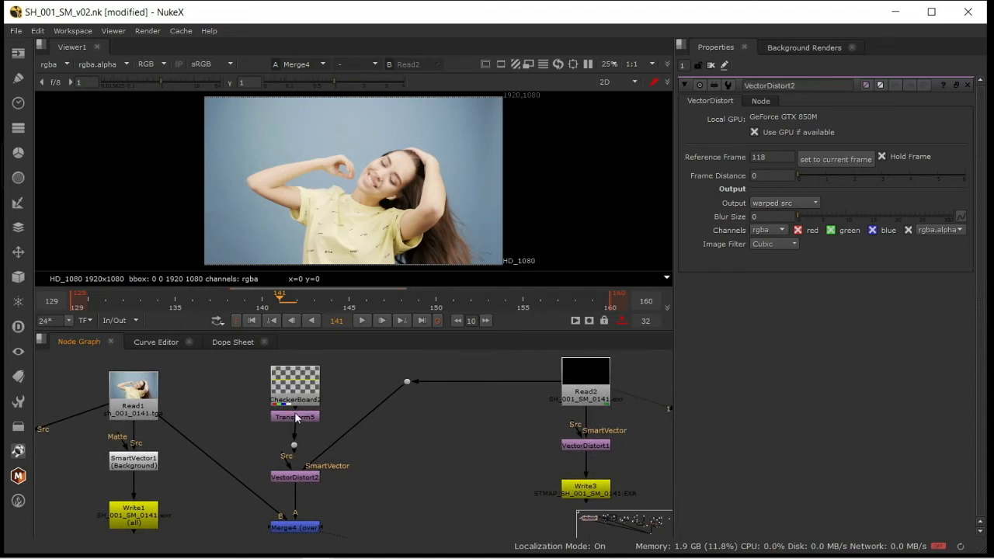
scroll(295, 445, up, 3)
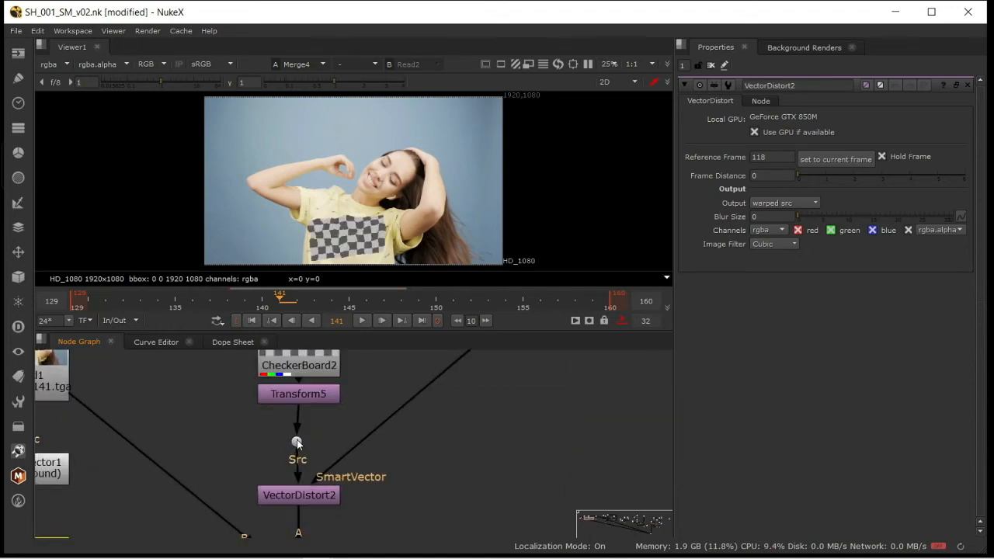
middle_drag(297, 442, 298, 489)
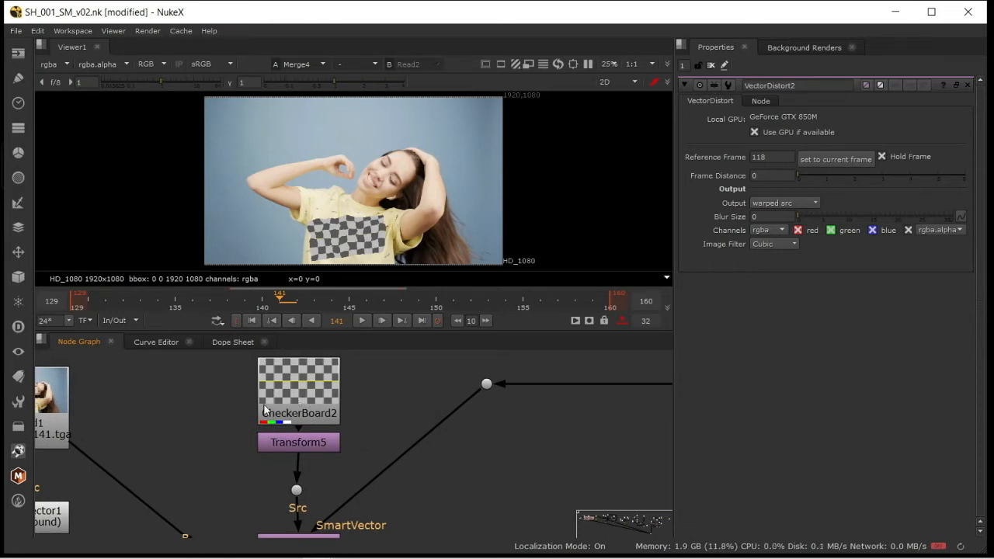
Inspect the Transform5 node and open the VectorDistort2 settings to review its reference frame and output
double_click(298, 443)
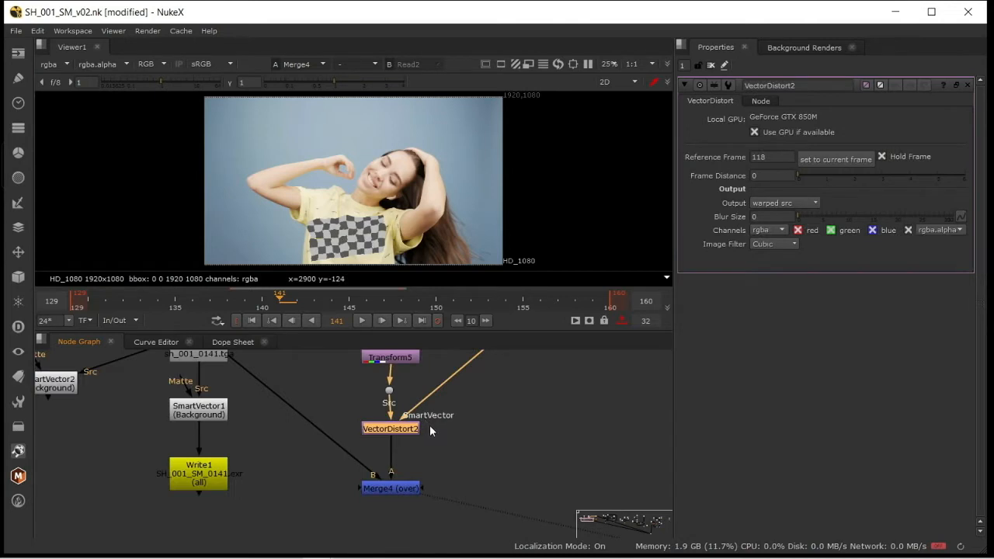
middle_drag(430, 426, 416, 441)
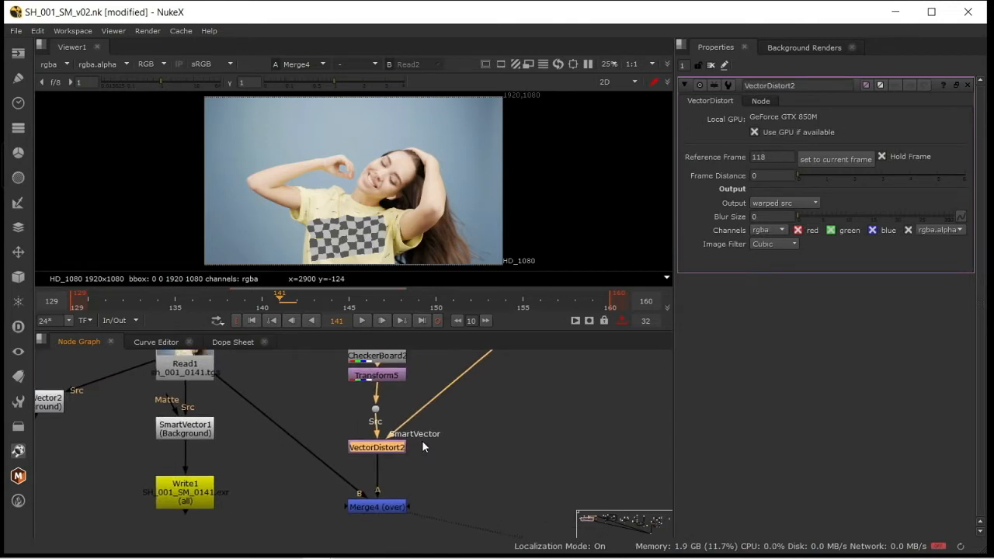
click(422, 441)
click(389, 445)
Scrub the Merge4 result from frame 141 to 146 to check how the checkerboard follows the shirt
middle_drag(432, 464, 483, 383)
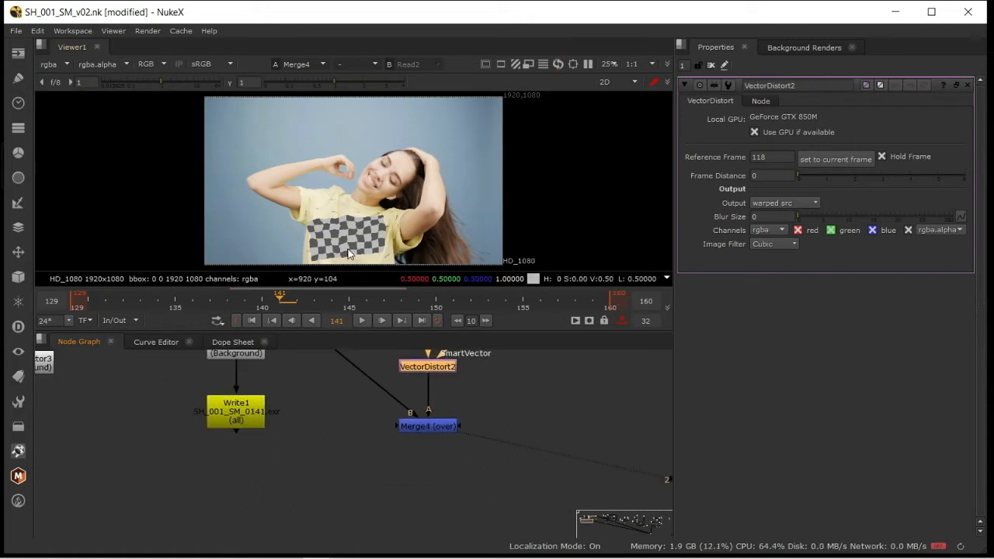
drag(299, 303, 347, 299)
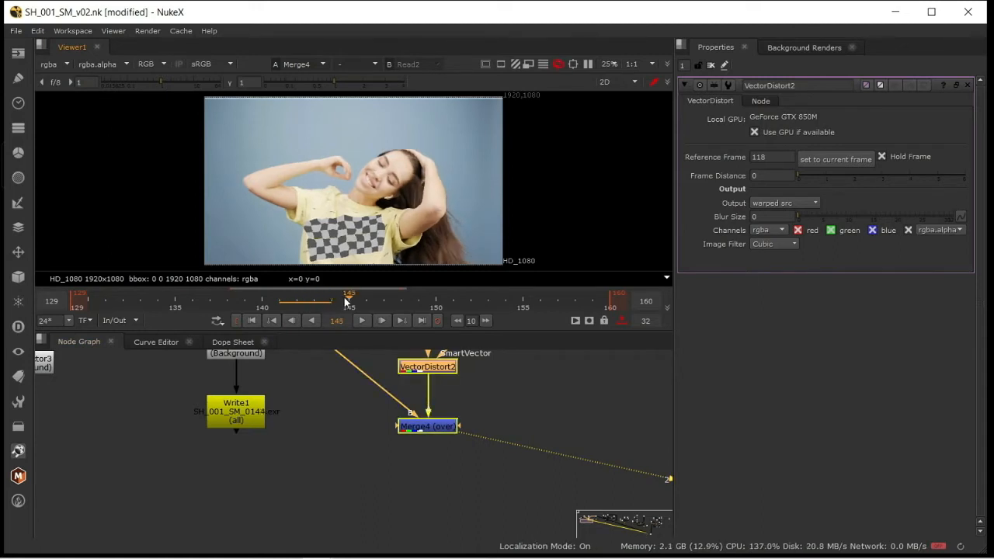
drag(280, 303, 299, 303)
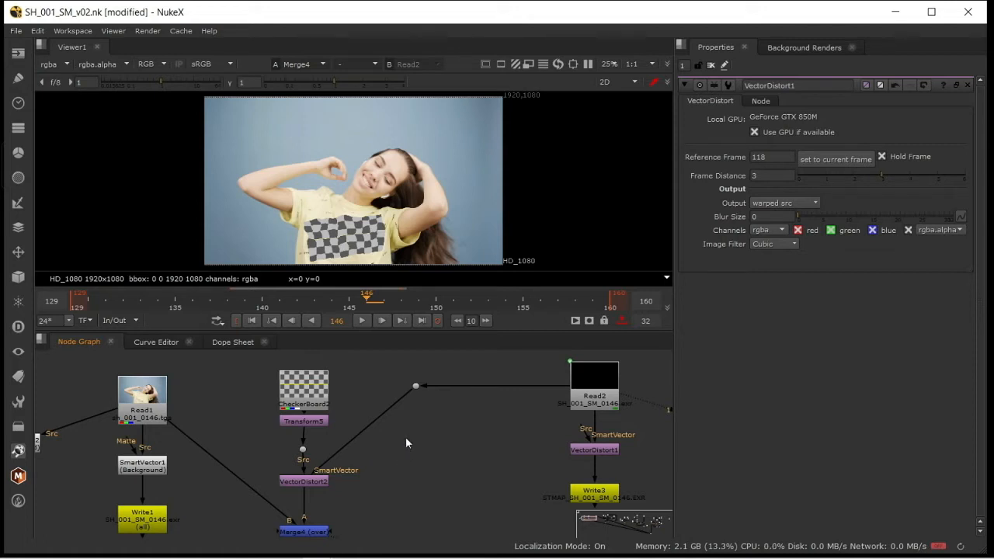
Set the output of the VectorDistort1 node below Read2 to st-map
middle_drag(489, 435, 310, 423)
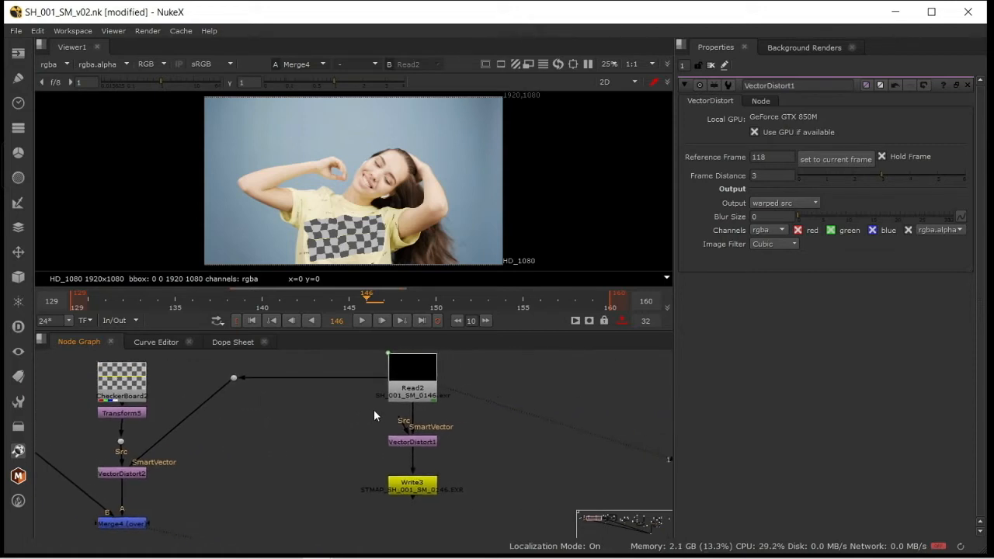
middle_drag(452, 440, 424, 456)
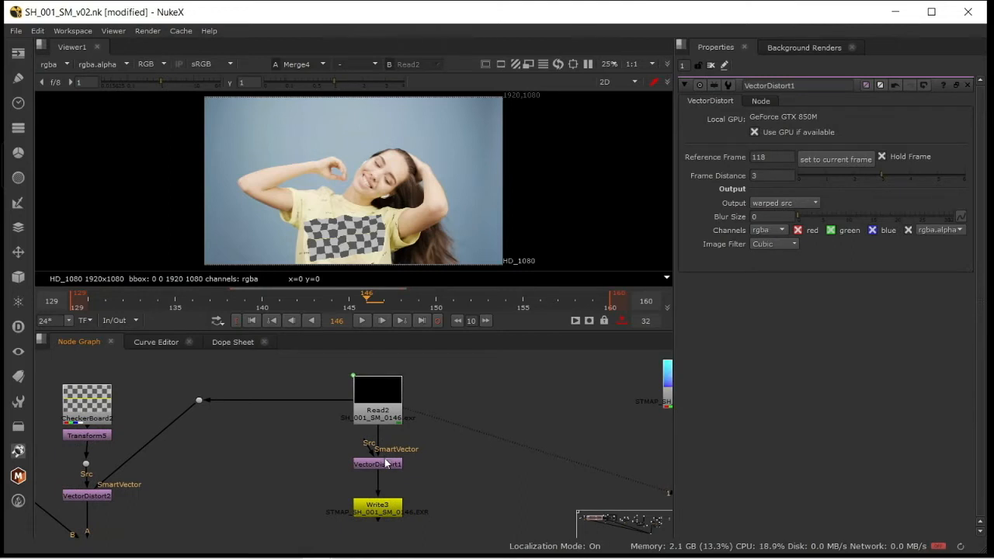
scroll(386, 465, up, 2)
click(388, 466)
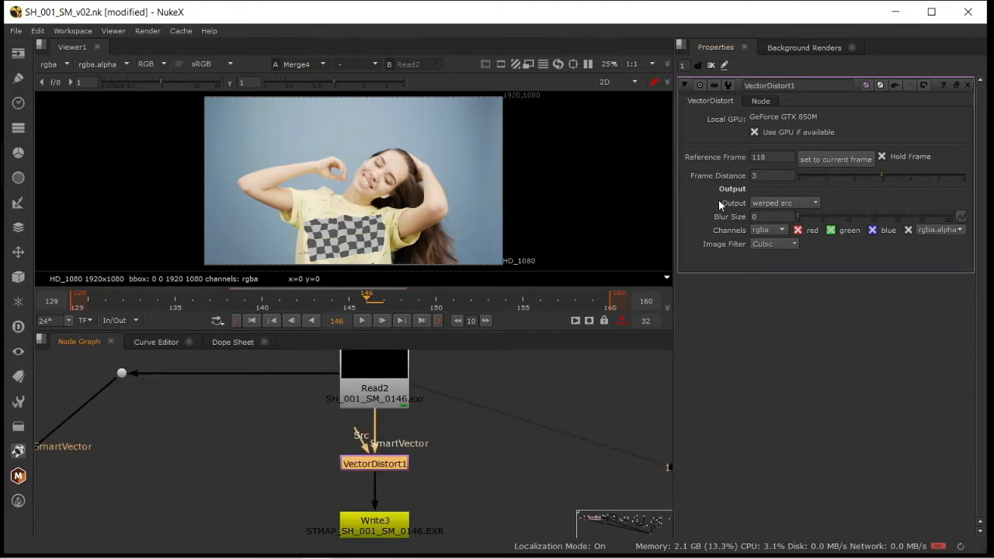
click(757, 202)
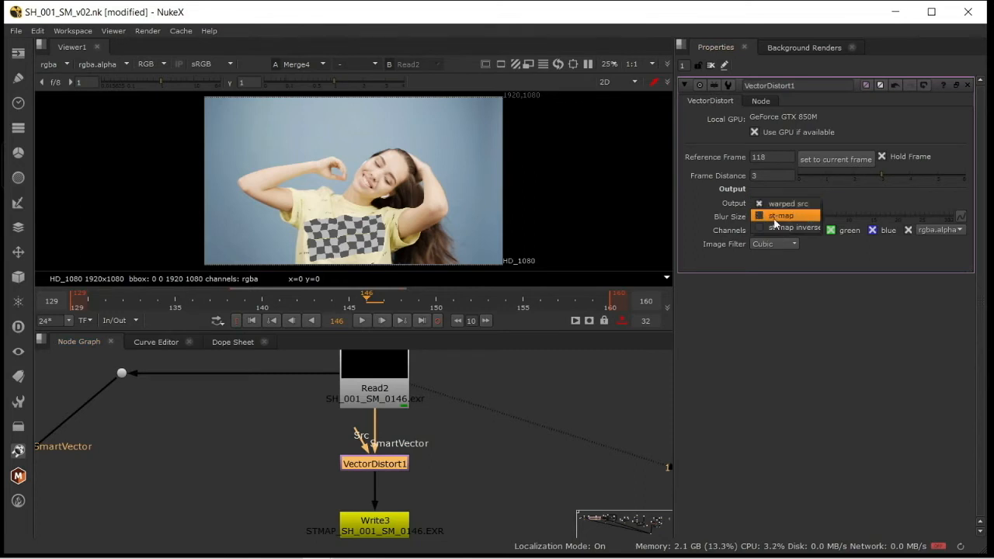
click(775, 220)
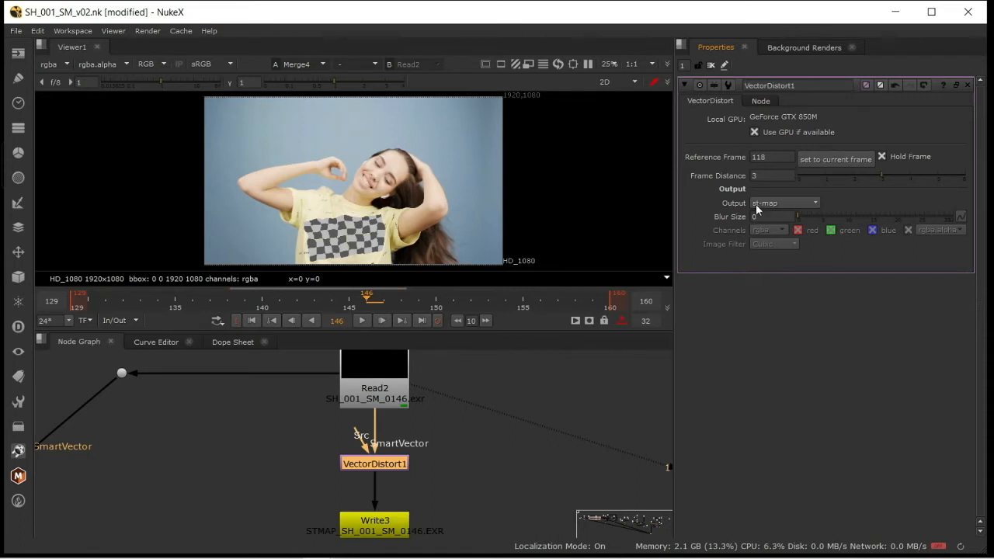
Inspect the Write3 node and examine the ST-map branch around Read4, CheckerBoard3, Transform2, STMap2 and Blur1
middle_drag(502, 479, 509, 432)
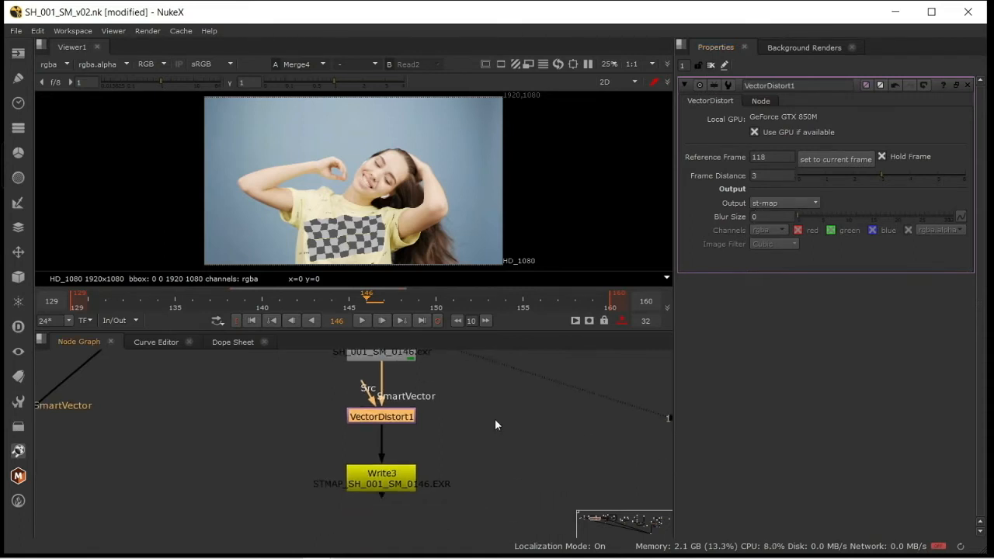
double_click(382, 474)
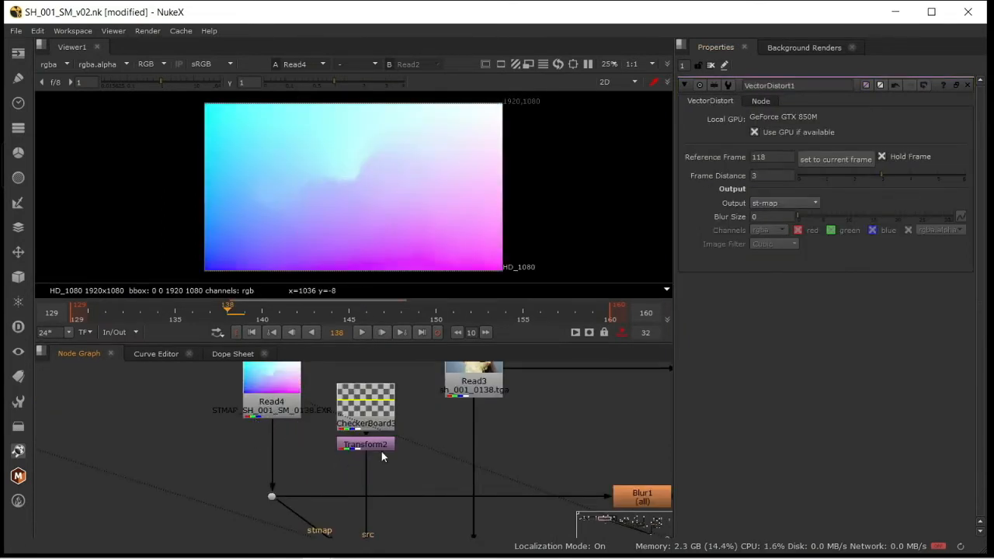
middle_drag(379, 451, 342, 443)
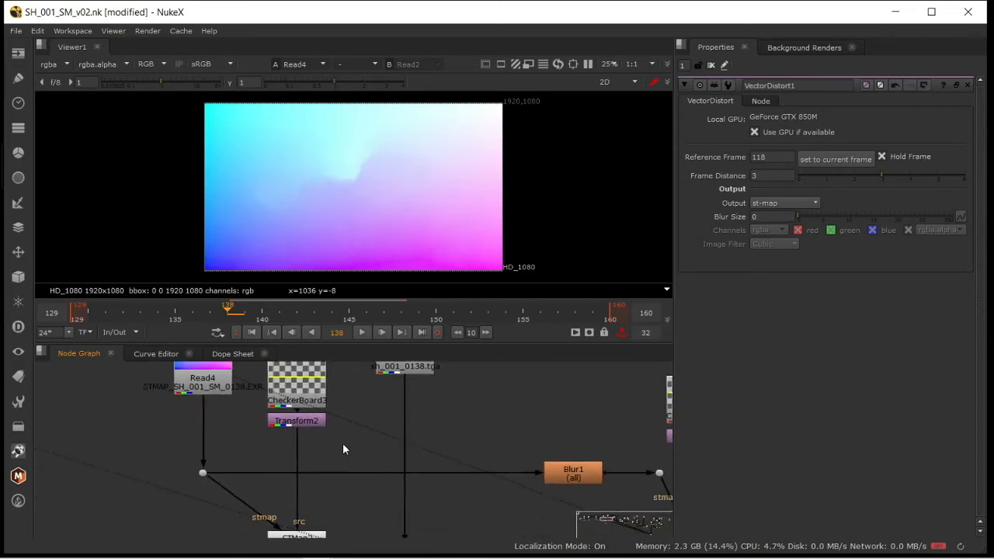
middle_drag(324, 488, 374, 527)
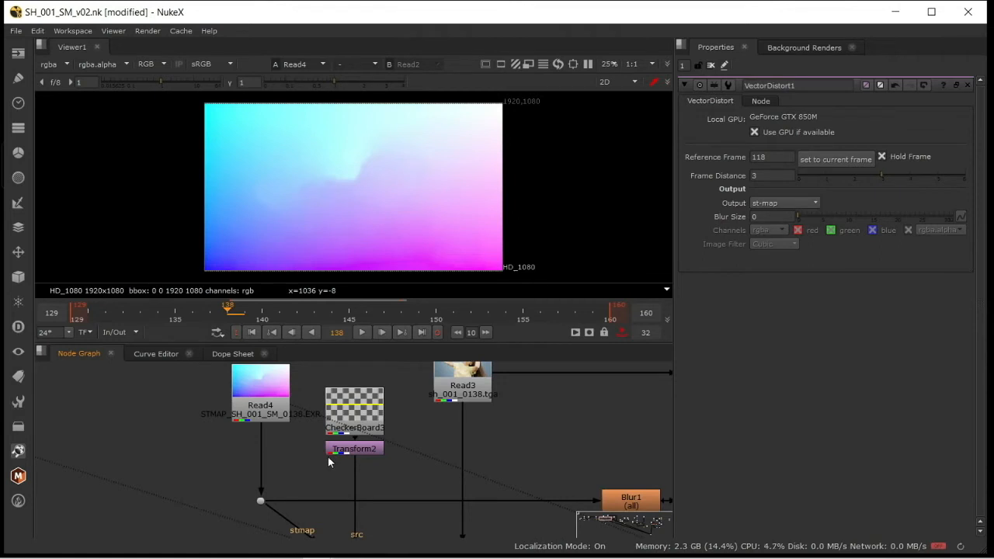
middle_drag(328, 458, 312, 386)
middle_drag(382, 509, 359, 427)
middle_drag(410, 374, 354, 493)
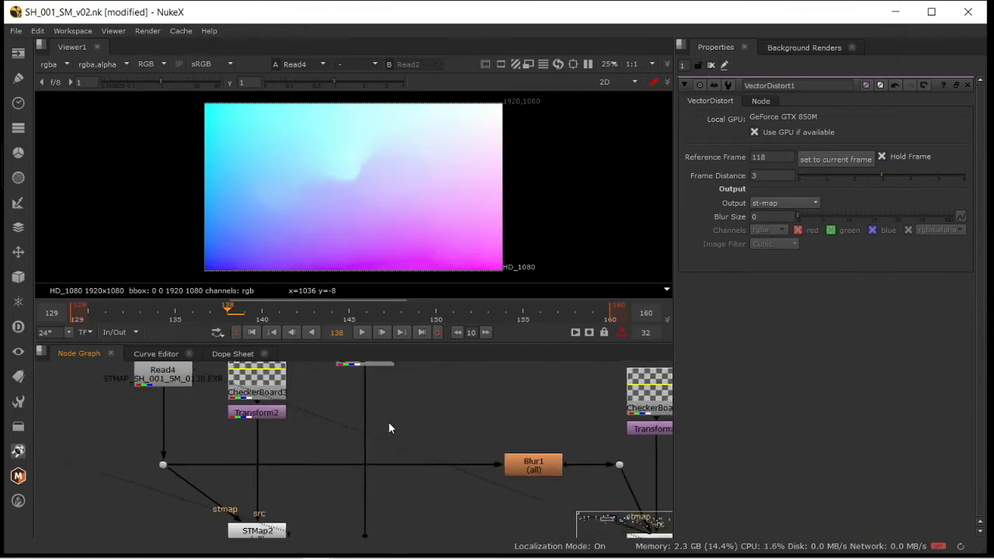
middle_drag(390, 428, 339, 468)
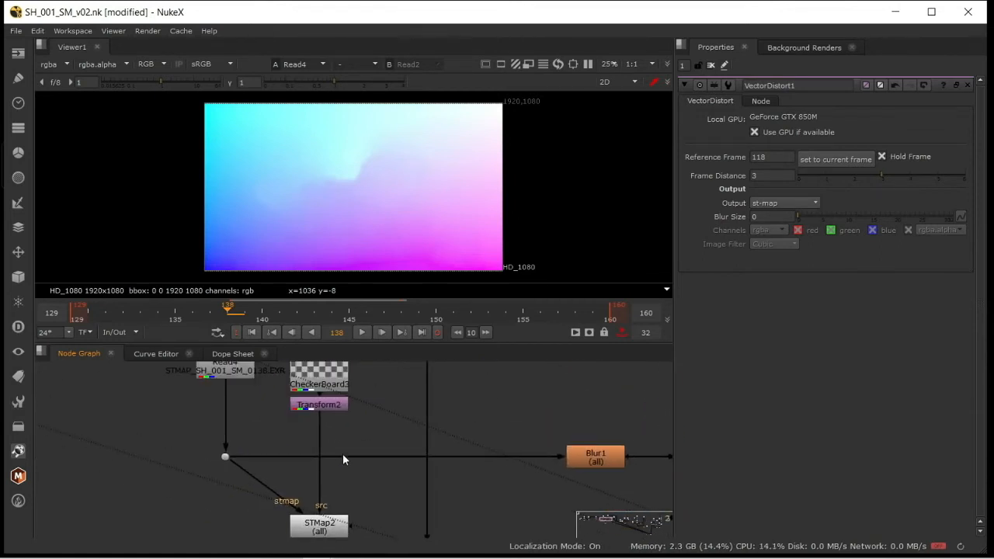
Play the Merge1 result up to frame 148 to check the checkerboard on the shirt, and return to frame 138
middle_drag(356, 386, 389, 432)
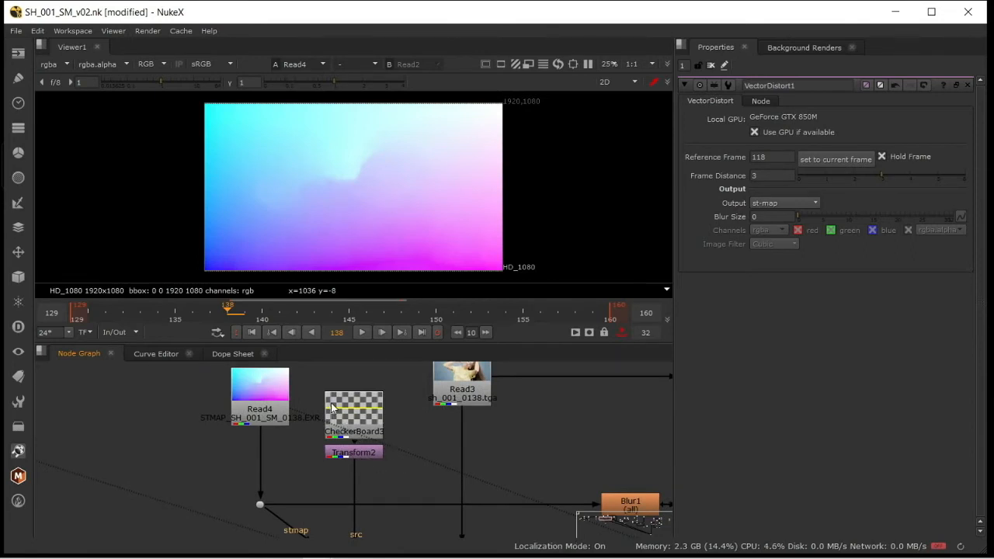
middle_drag(371, 469, 379, 457)
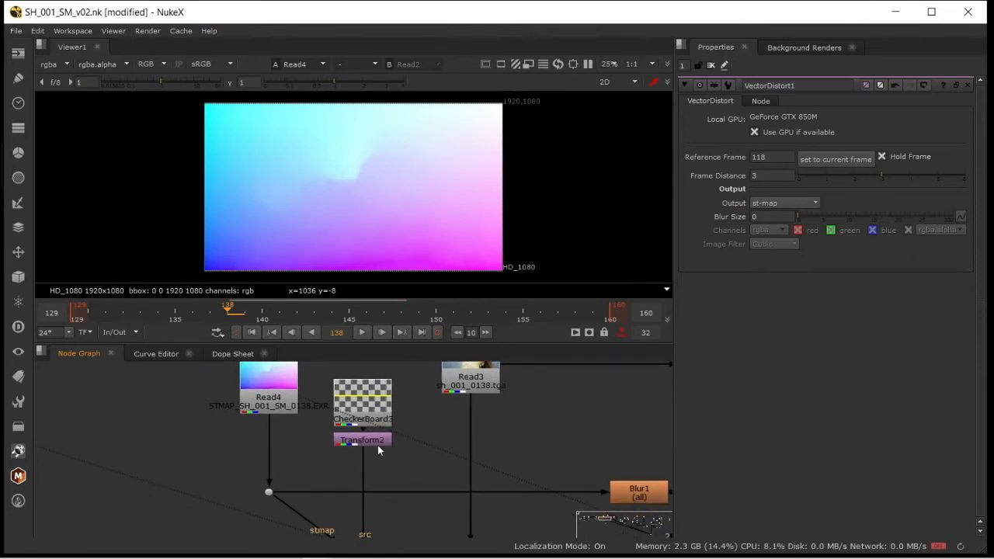
click(362, 332)
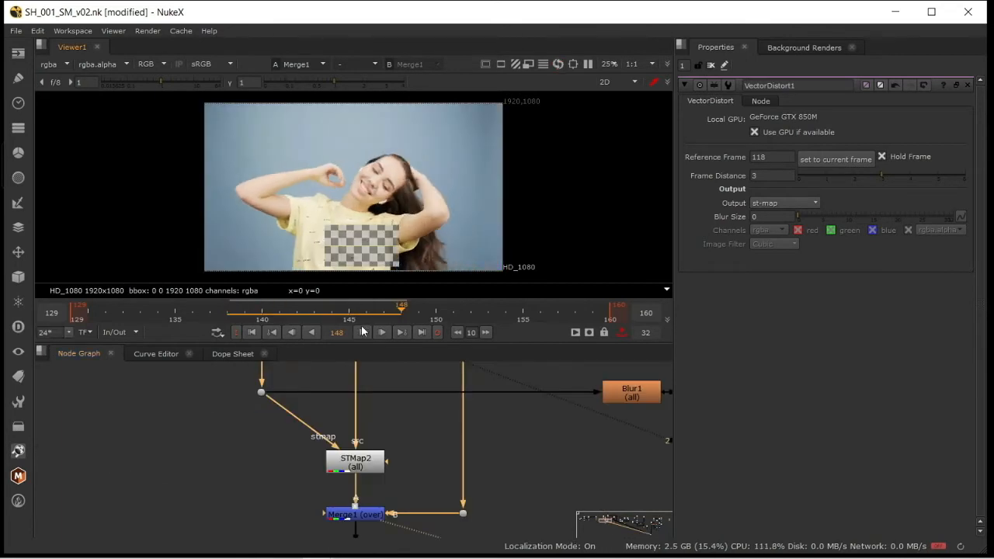
click(362, 332)
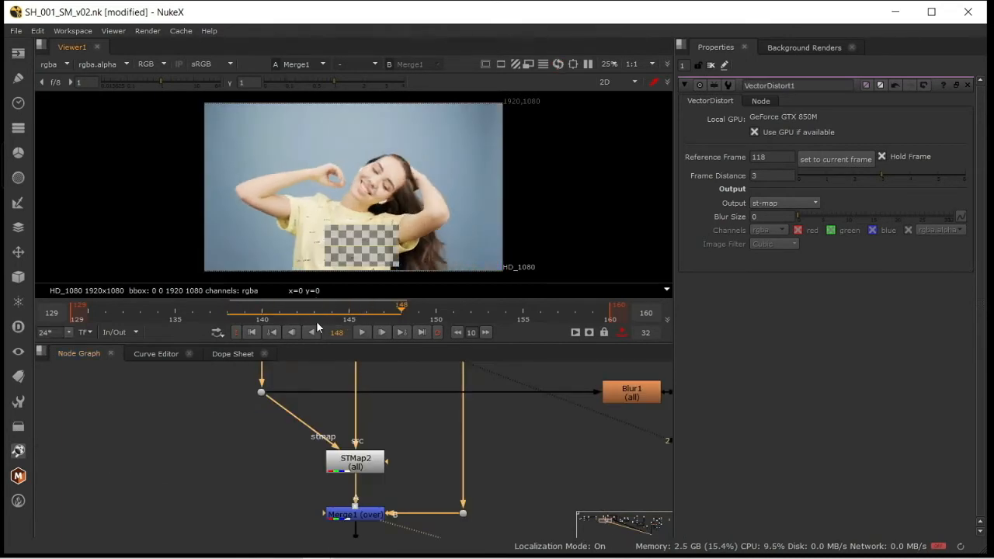
drag(317, 318, 221, 314)
scroll(314, 428, up, 5)
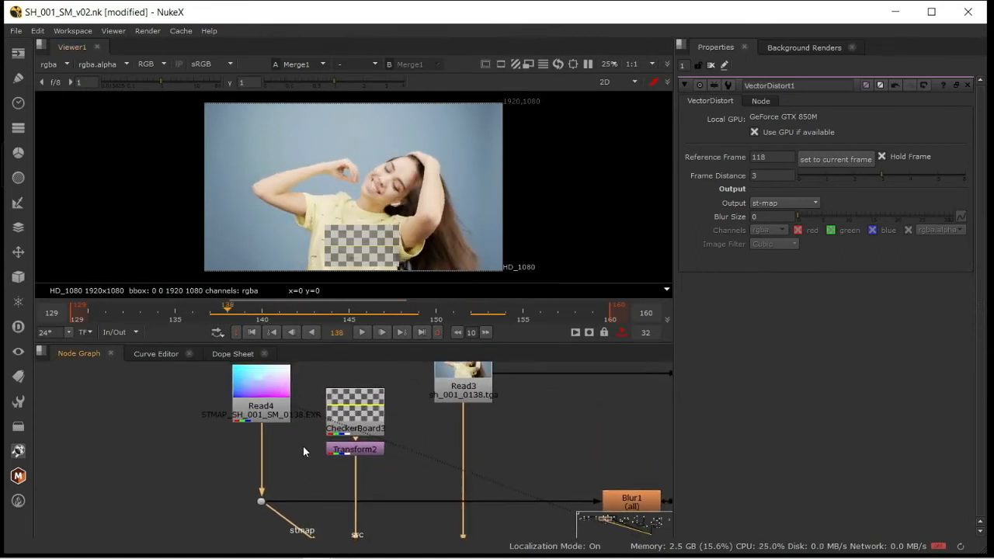
View the Read4 ST-map sequence and scrub from frame 138 to 150 to examine how the map changes
click(266, 408)
key(1)
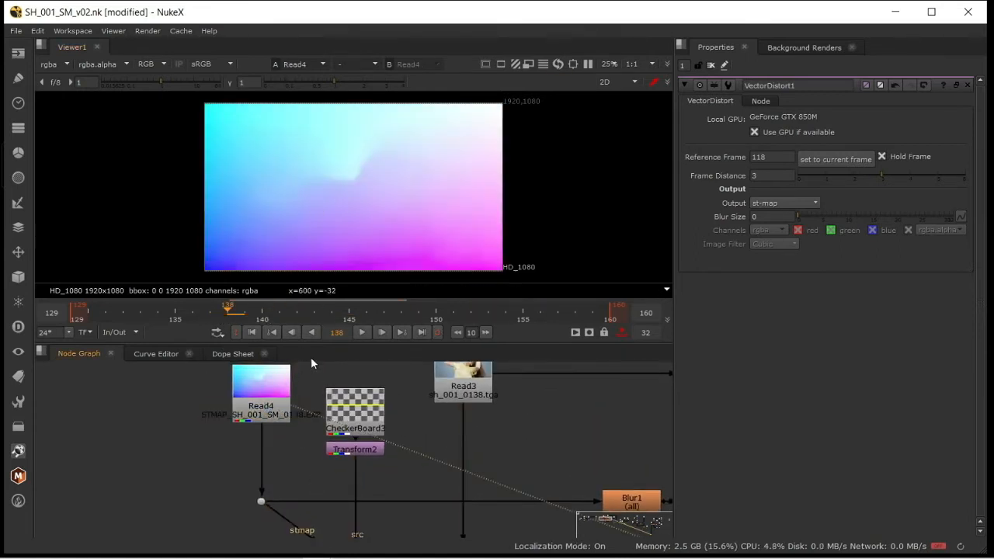
drag(353, 315, 401, 315)
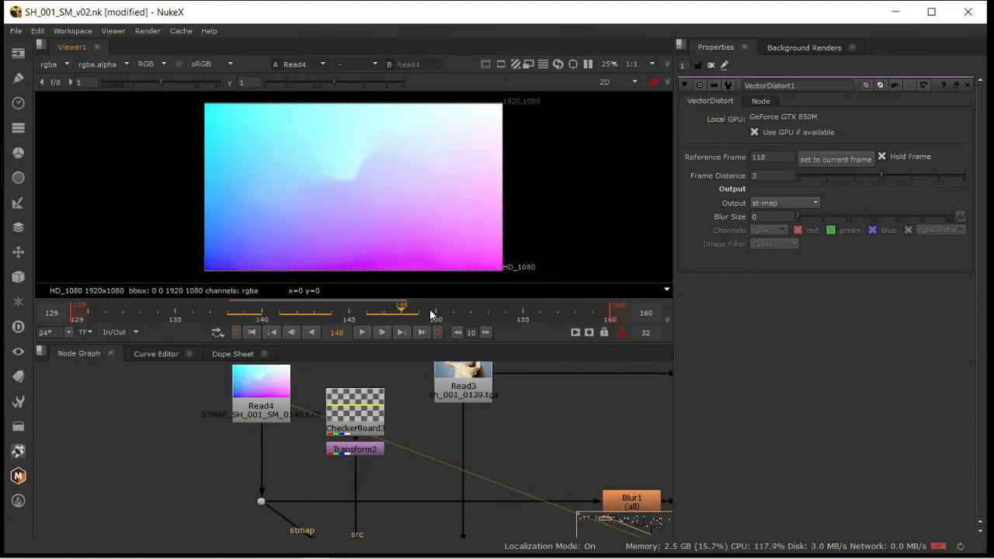
click(433, 314)
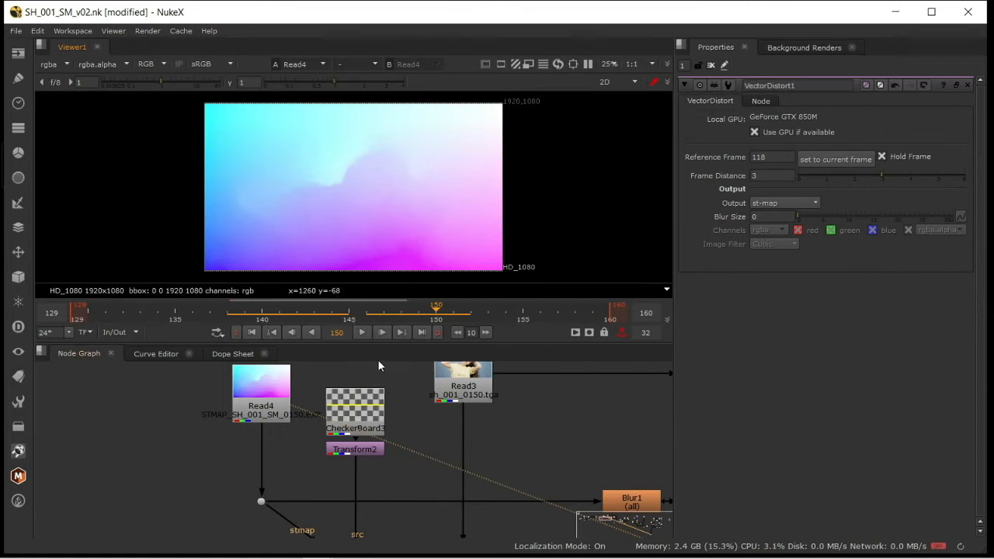
Set the UV channels of the STMap2 node to rgba
middle_drag(409, 534, 405, 436)
double_click(337, 458)
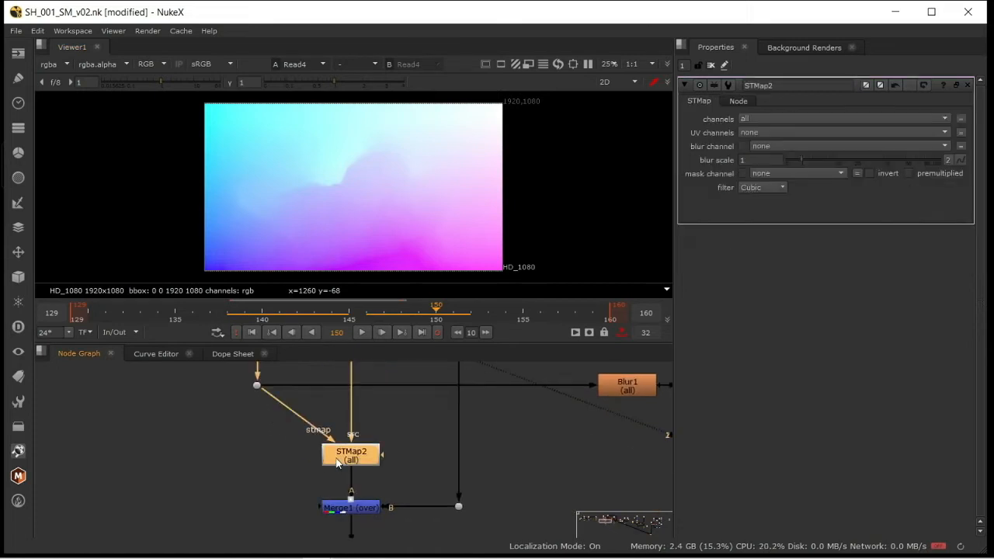
click(764, 130)
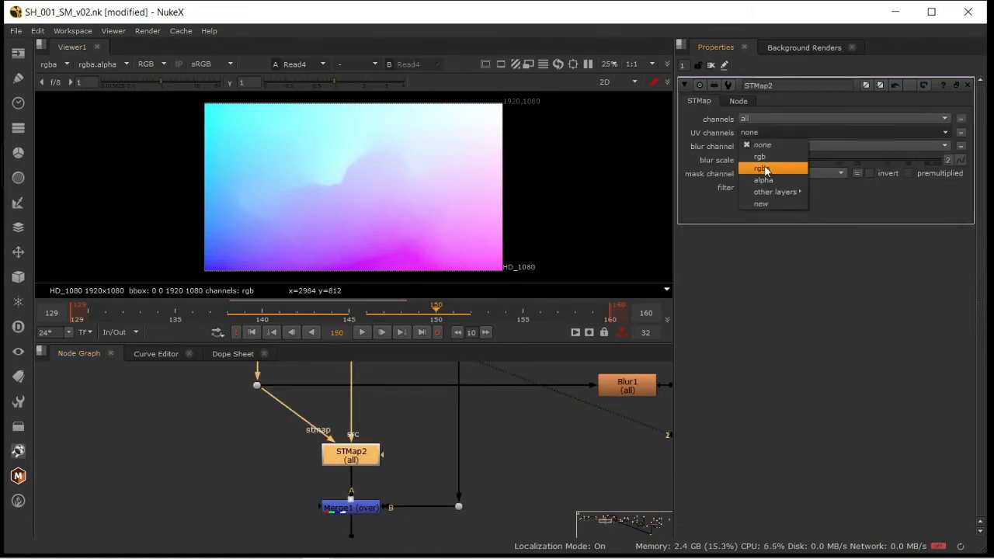
click(765, 170)
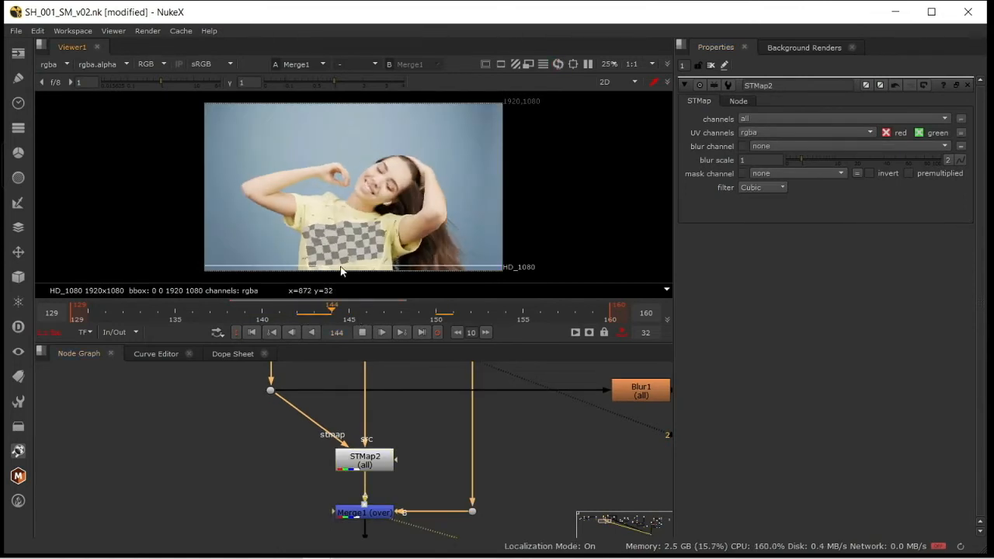
Inspect the warped checkerboard in the Merge1 result up close, scrubbing to frame 154 and back to 142
scroll(341, 271, up, 4)
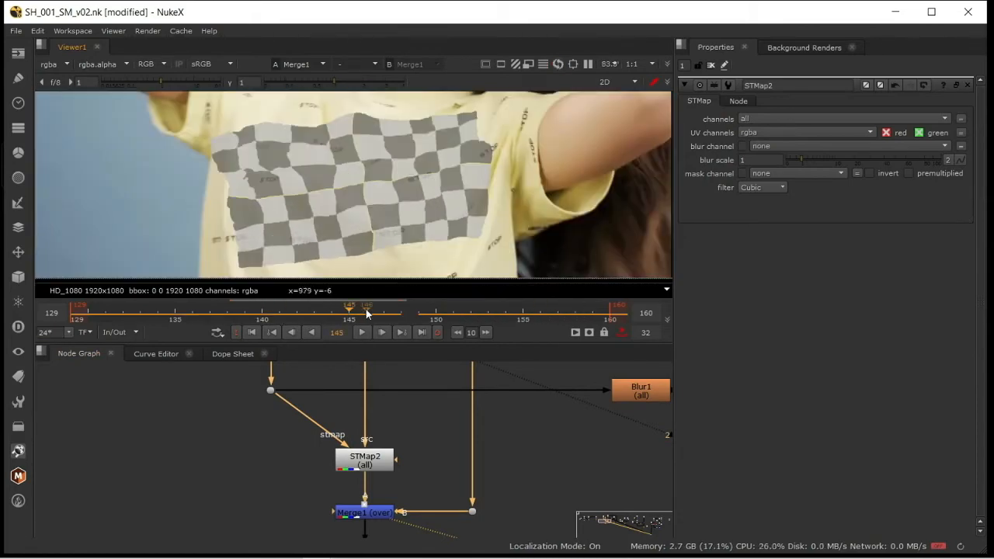
click(512, 310)
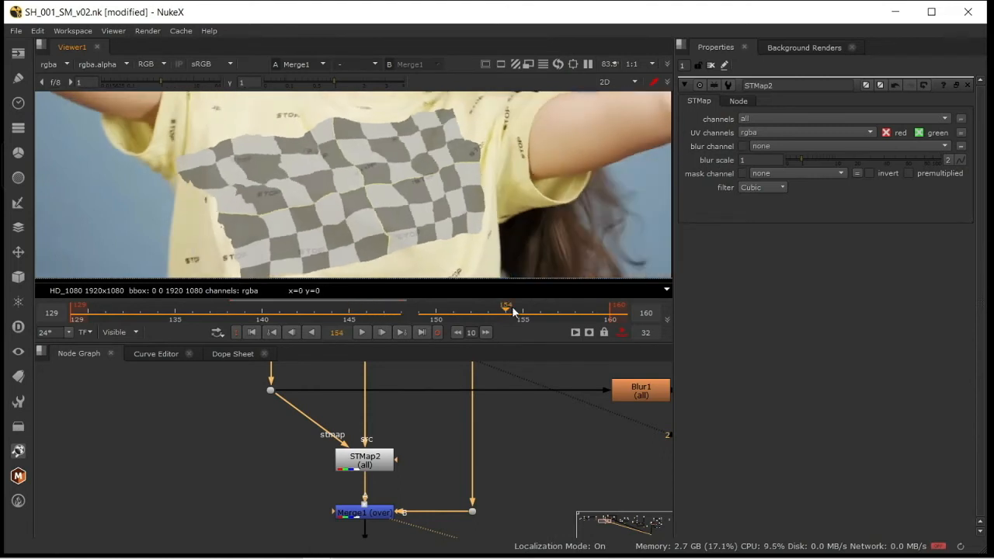
drag(511, 310, 297, 310)
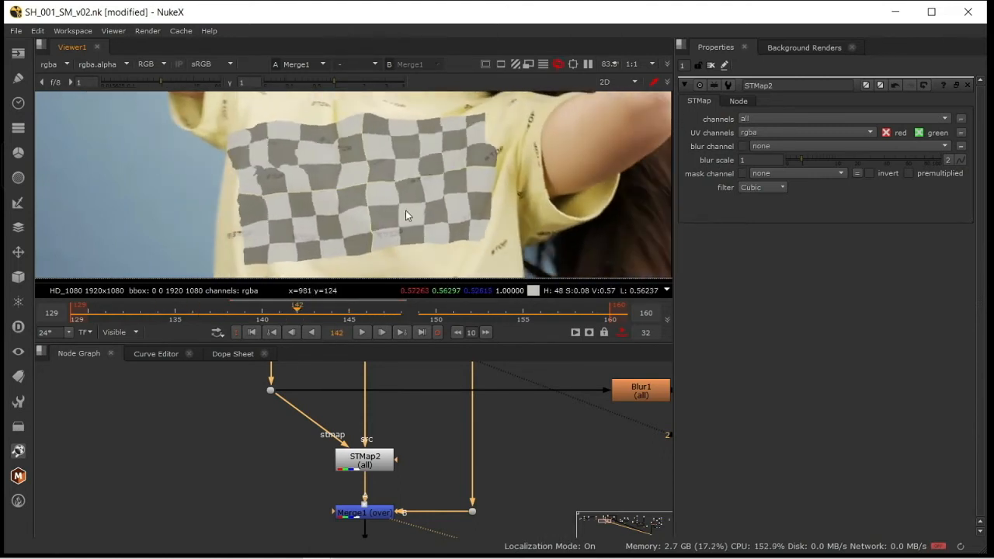
Follow the ST-map branch from Read4 to Blur1 and open the Blur1 settings to review its size
middle_drag(407, 435, 315, 474)
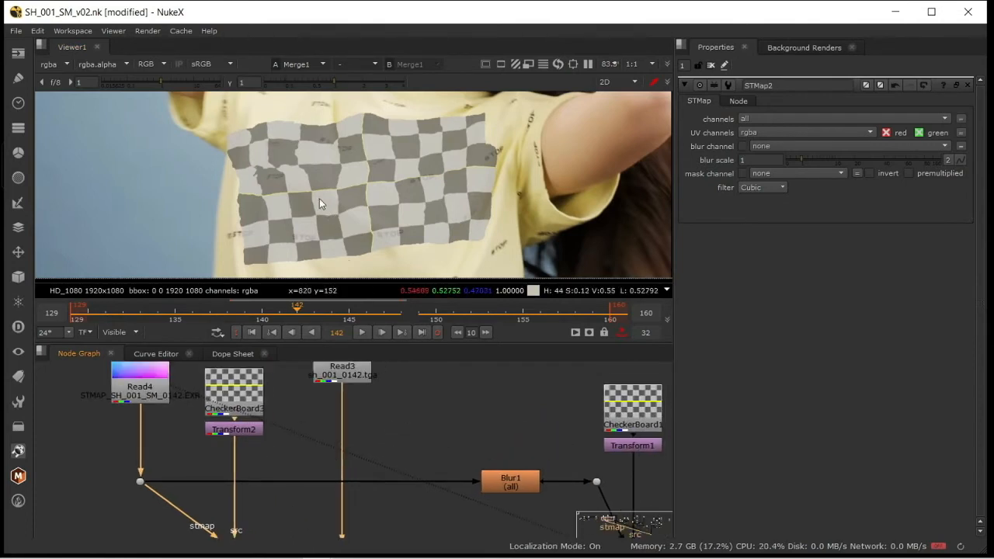
middle_drag(257, 429, 328, 449)
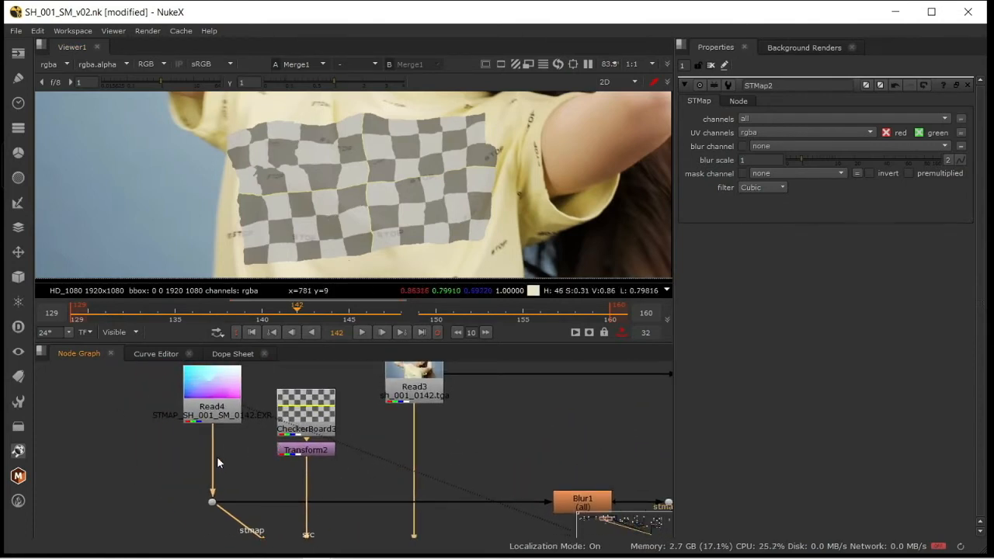
middle_drag(506, 471, 312, 436)
double_click(410, 467)
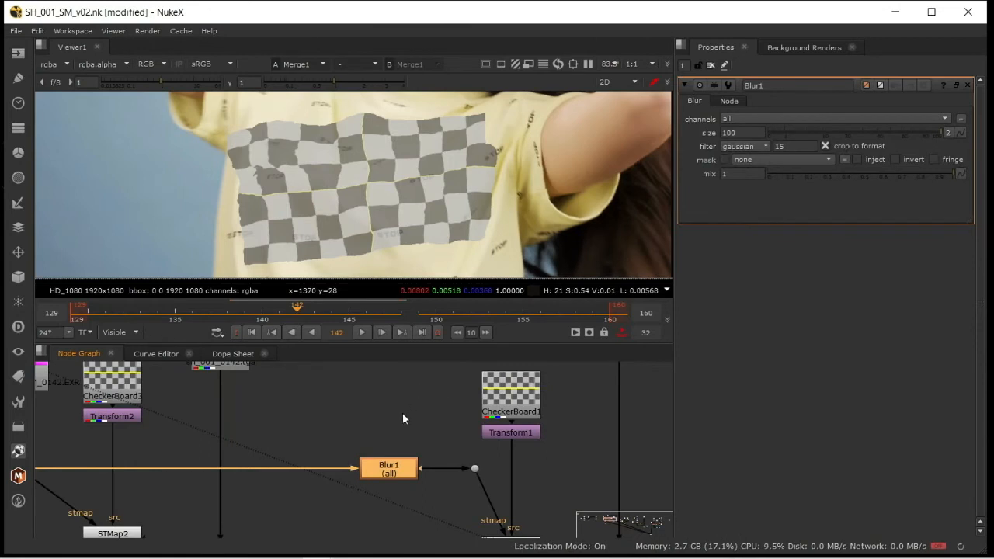
middle_drag(403, 413, 319, 400)
scroll(315, 462, up, 3)
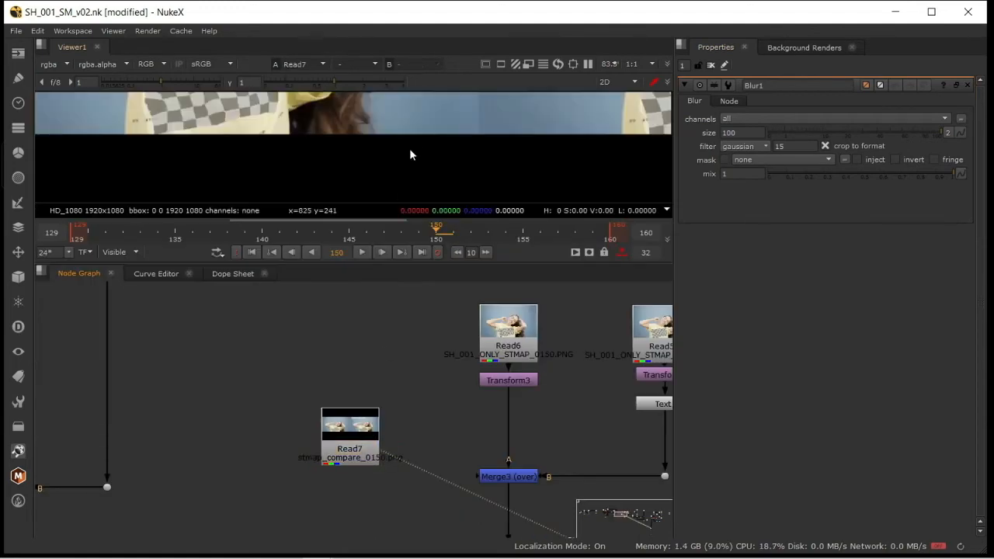
Play the Read7 comparison in an enlarged viewer and examine the checkerboard in the unblurred and stmap-Blur-100 versions up close
key(space)
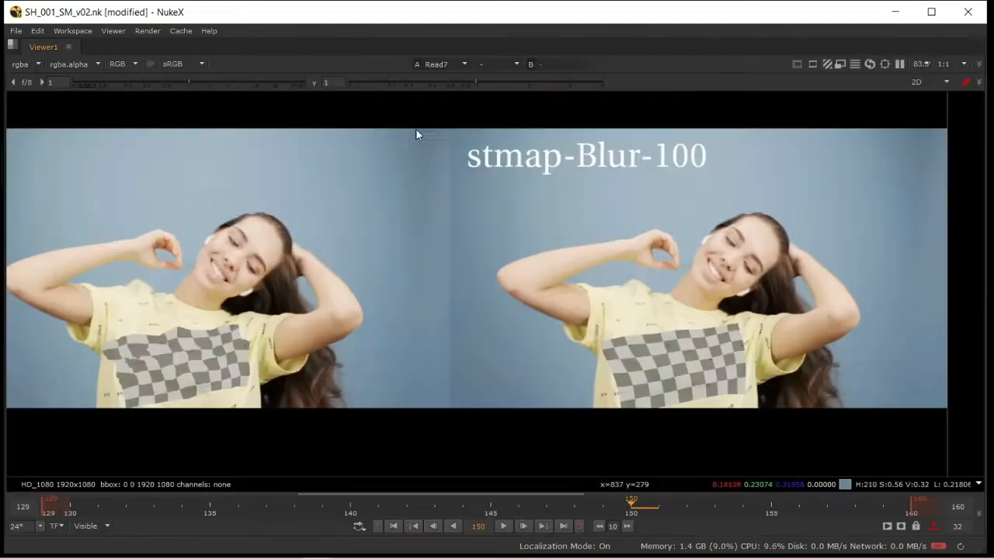
click(503, 526)
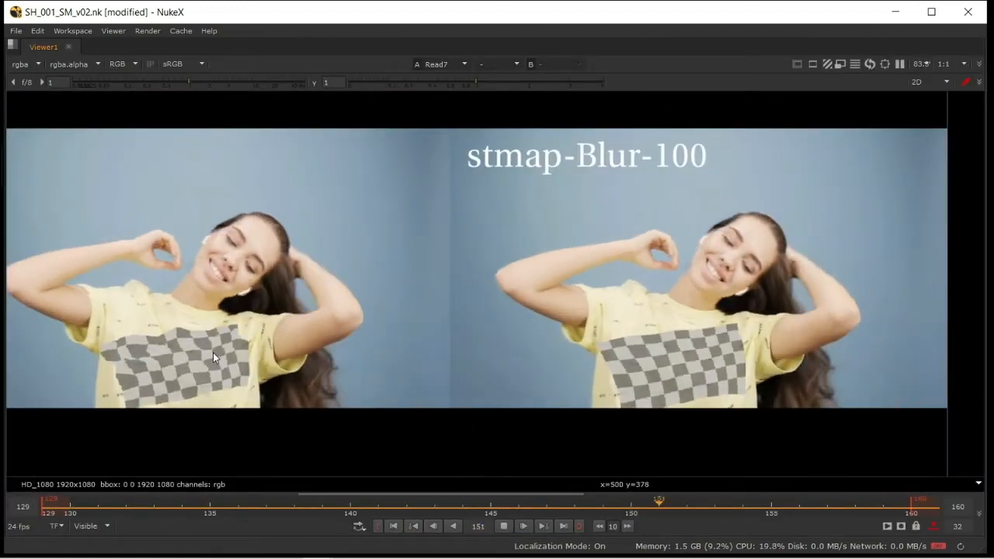
scroll(171, 388, up, 3)
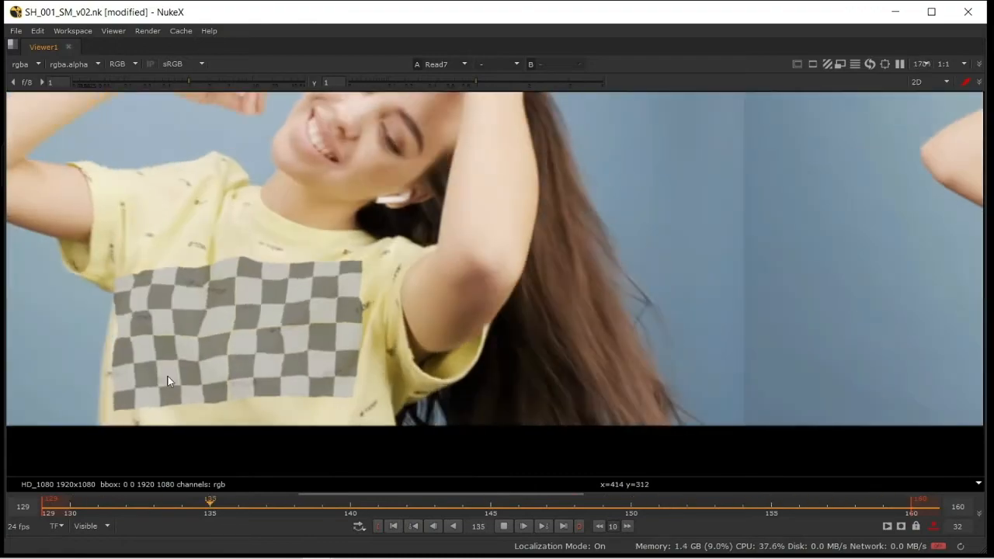
scroll(178, 353, down, 4)
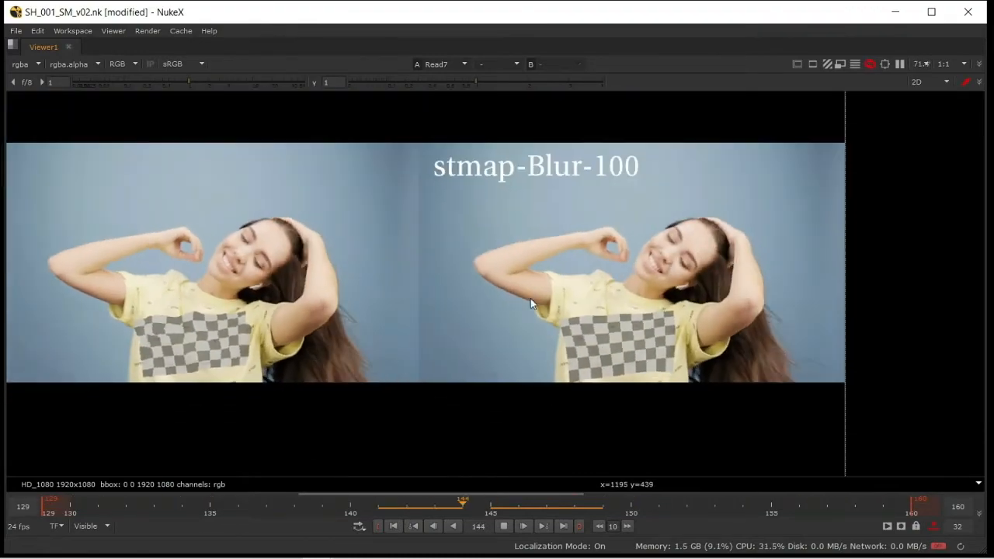
scroll(538, 191, up, 3)
scroll(536, 189, down, 1)
scroll(627, 390, up, 2)
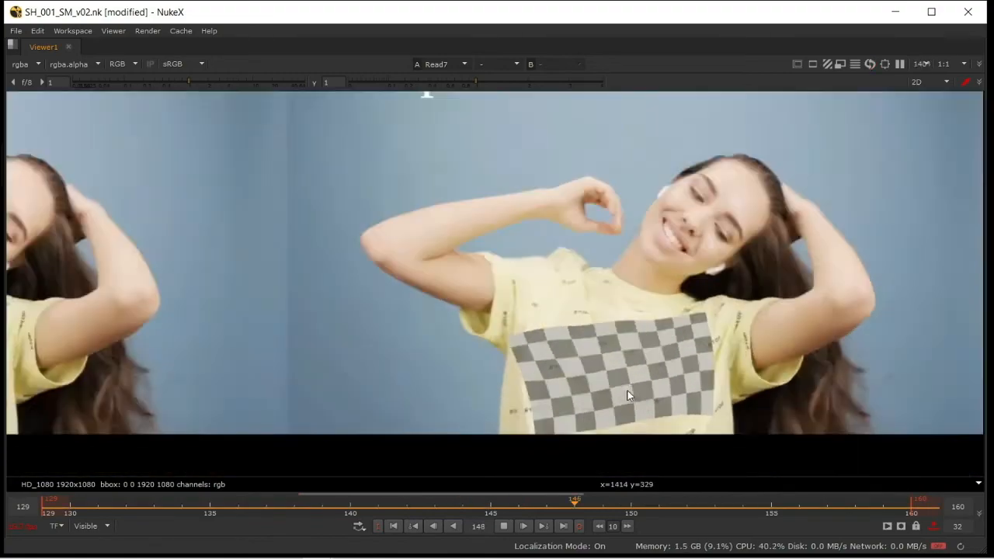
scroll(627, 391, up, 3)
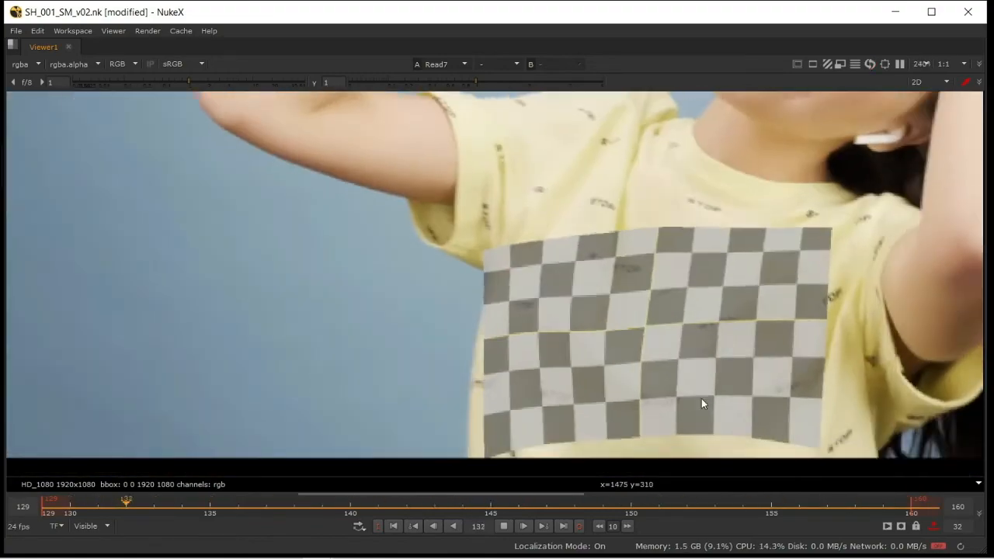
scroll(632, 324, down, 7)
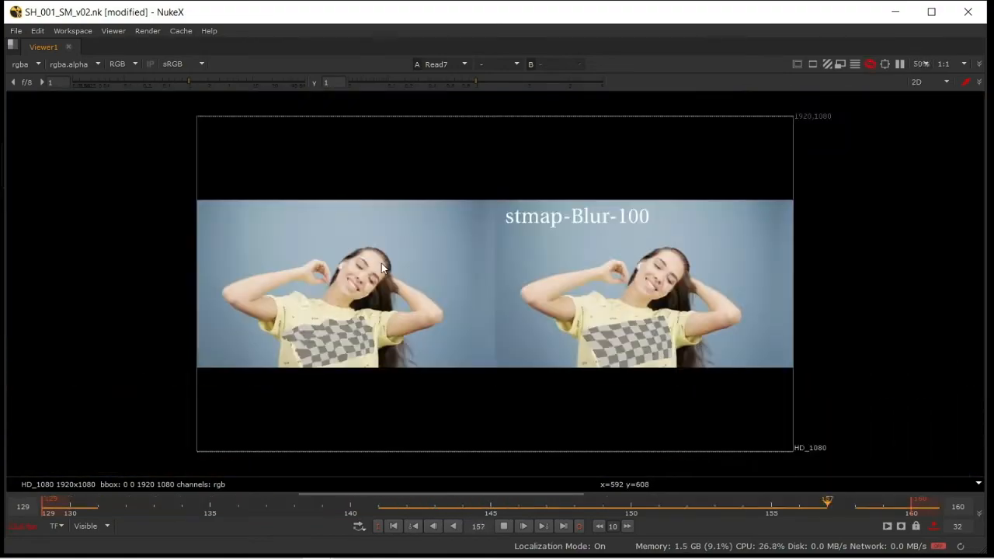
scroll(381, 264, up, 2)
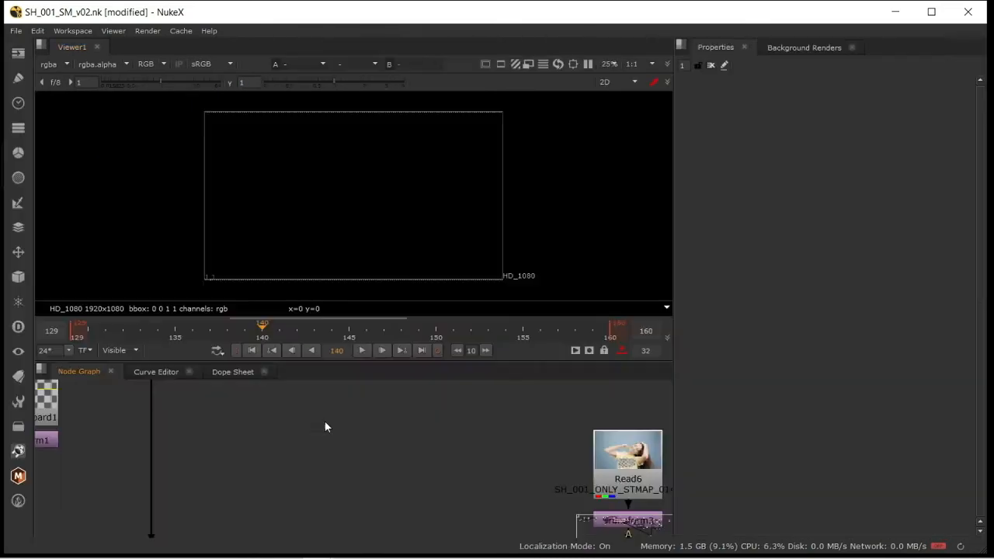
Add a Constant node in the empty area beside Read6 and set its color to 1
key(Tab)
text(co)
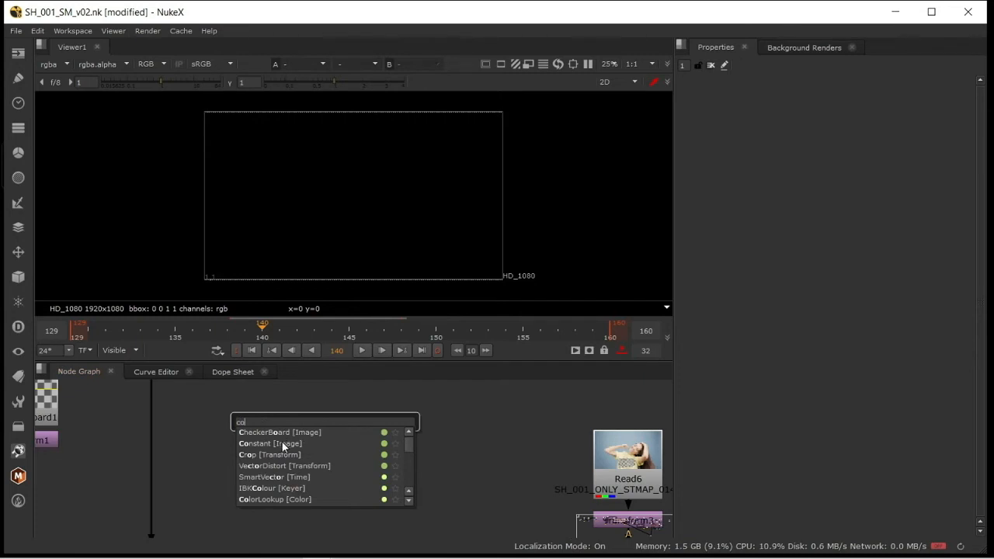
click(284, 443)
click(817, 132)
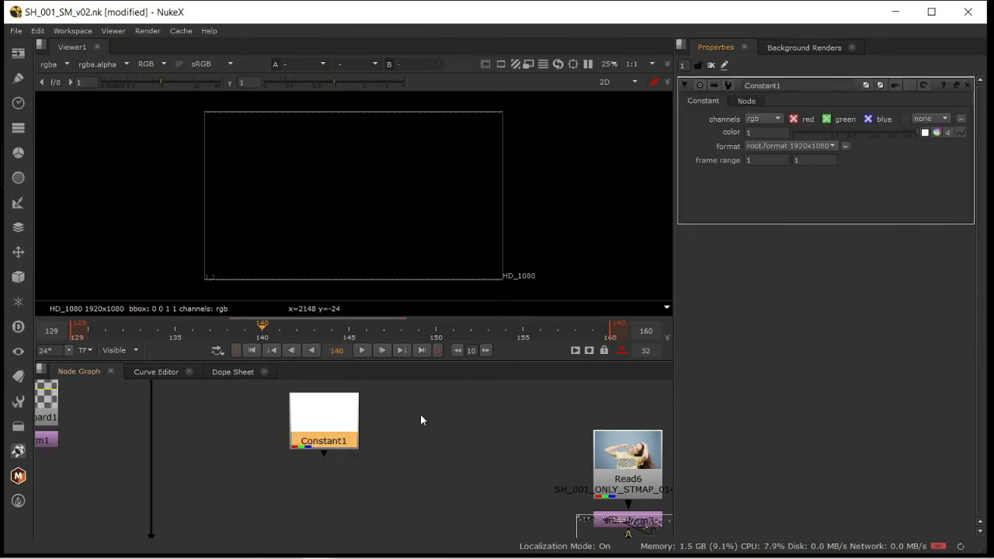
drag(326, 424, 360, 456)
Add an Expression node below Constant1, show it in the viewer and open its settings
key(Tab)
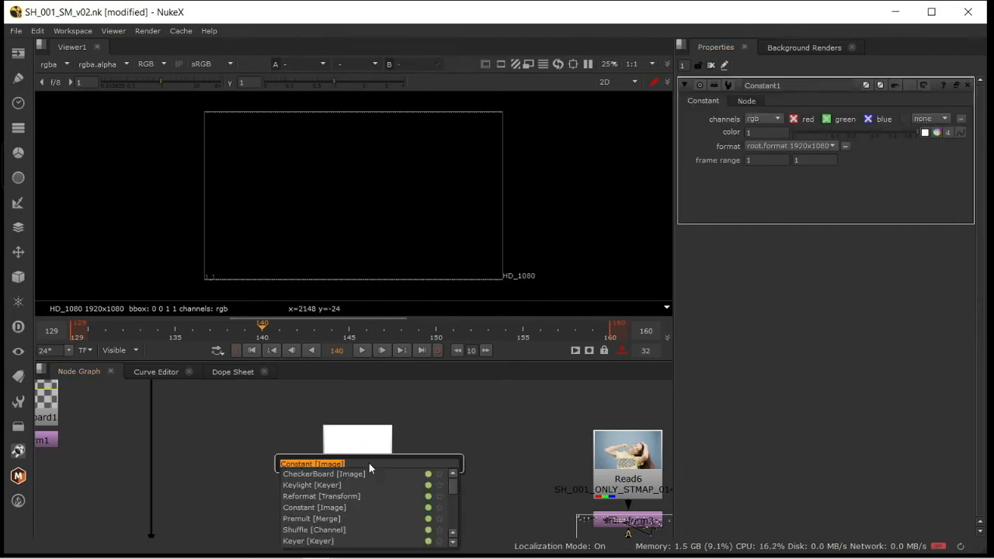
text(ex)
click(304, 484)
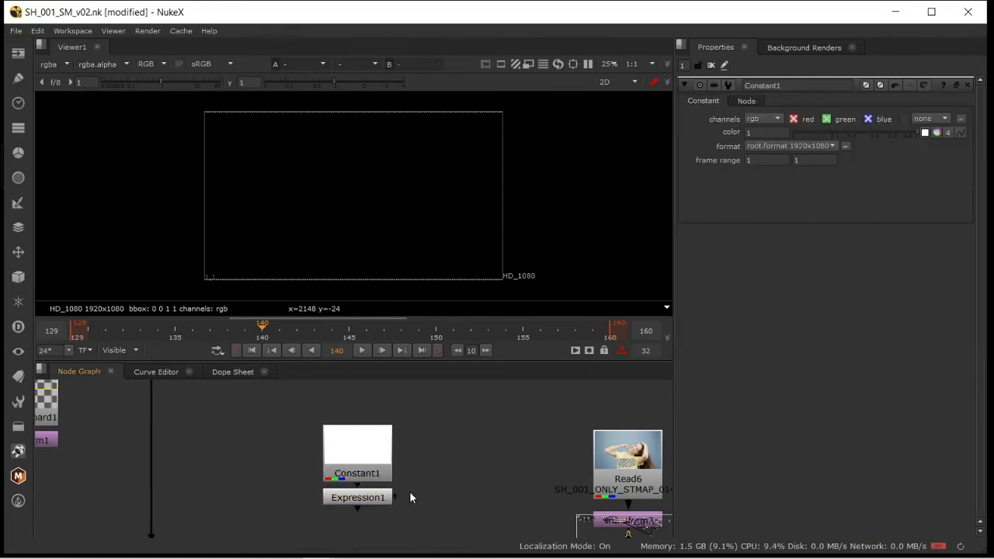
key(1)
double_click(365, 497)
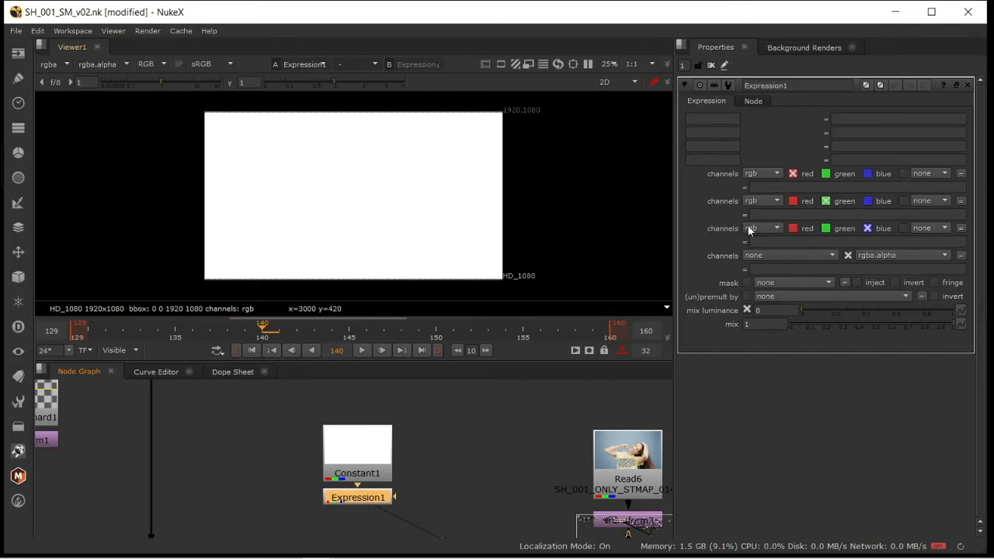
Set the Expression1 red channel formula to (x+.05)/width and the green channel formula to (y+.05)/height
click(762, 188)
text((x+))
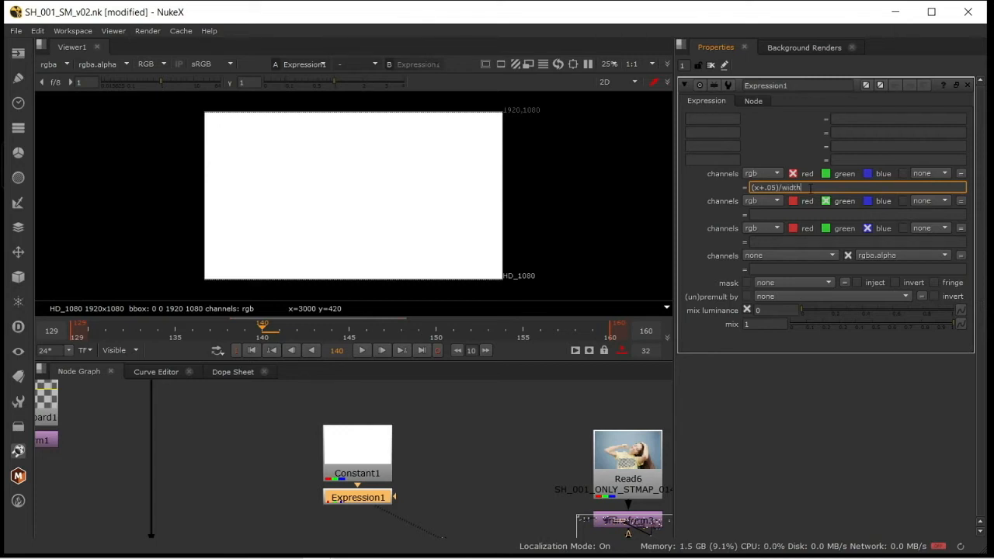
key(Return)
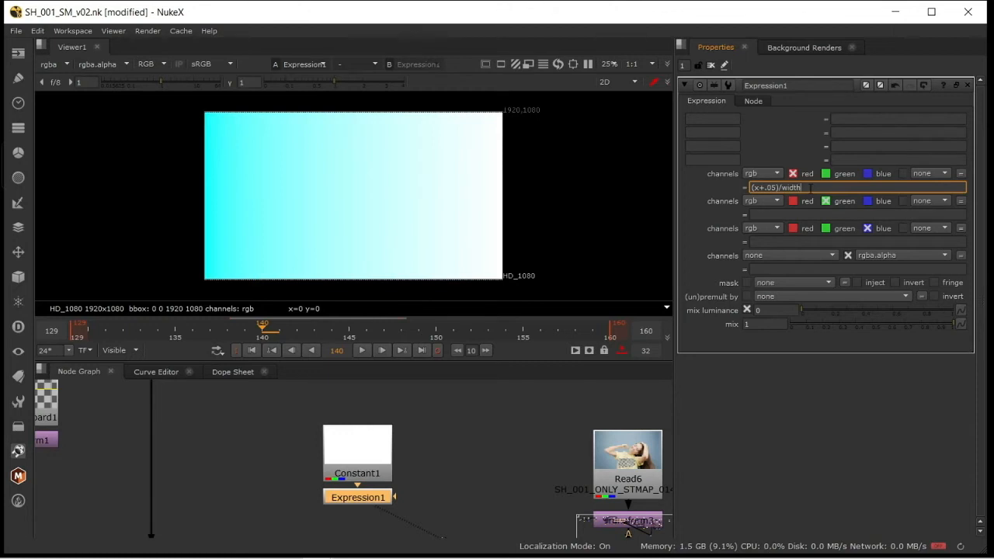
click(790, 214)
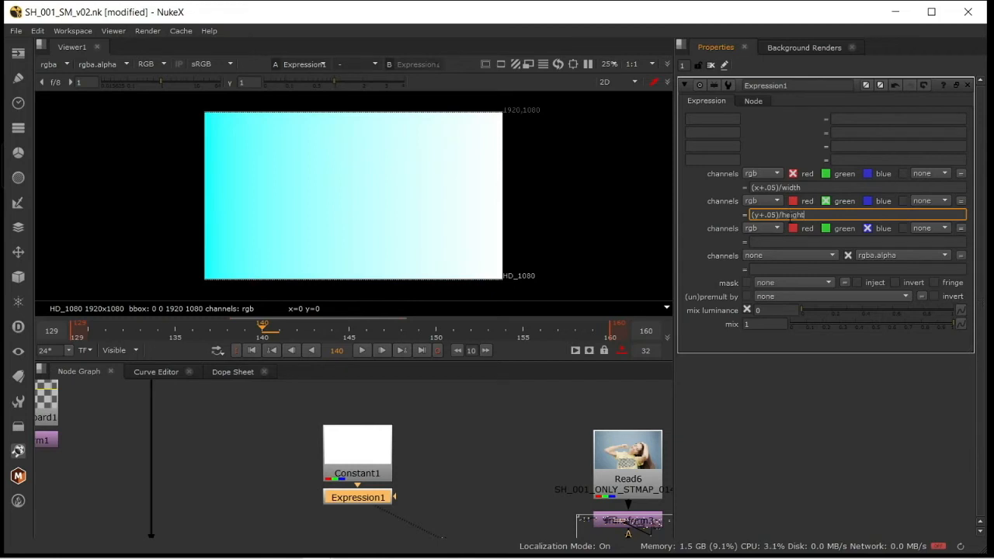
key(Return)
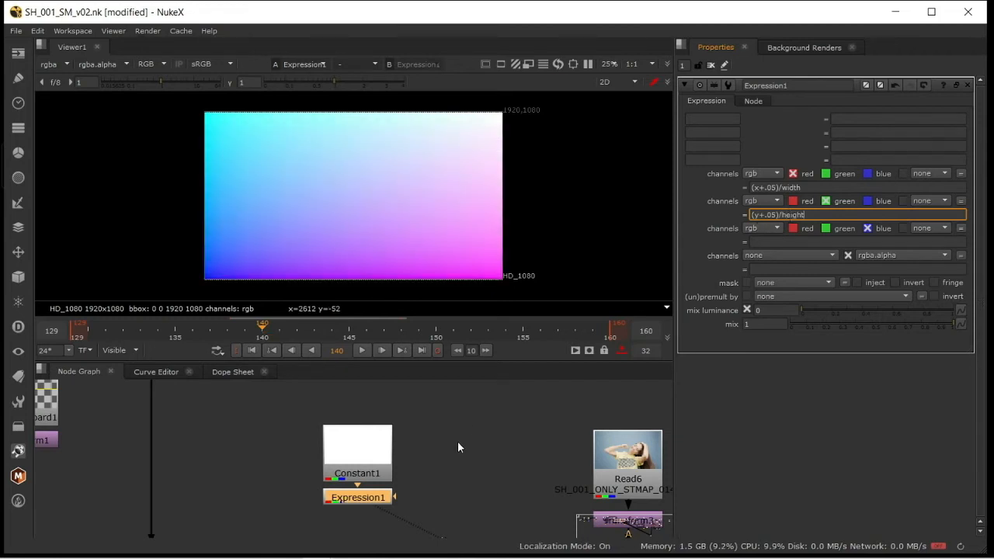
Show the Read4 ST-map in the viewer to compare it with the Expression1 gradient
scroll(322, 173, up, 2)
scroll(322, 177, down, 2)
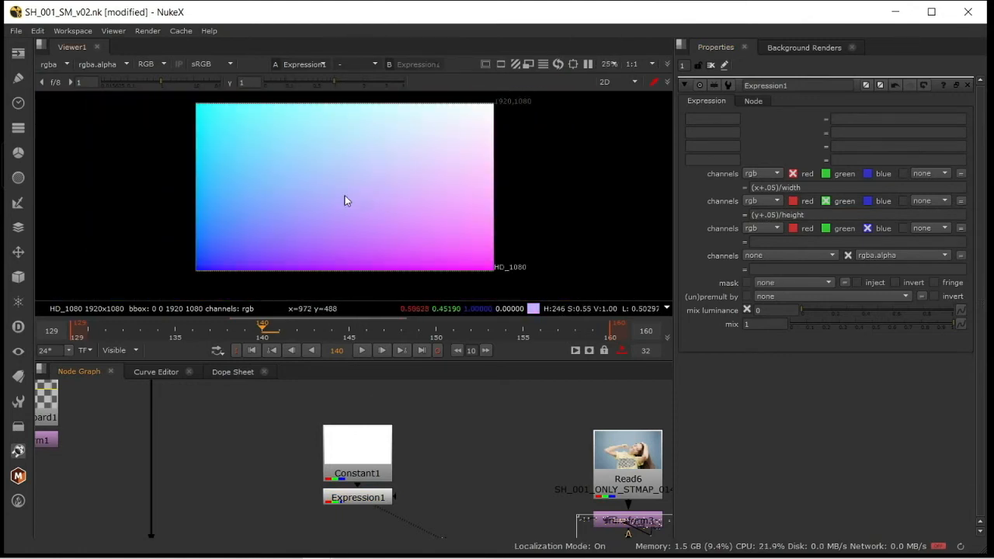
scroll(472, 403, down, 3)
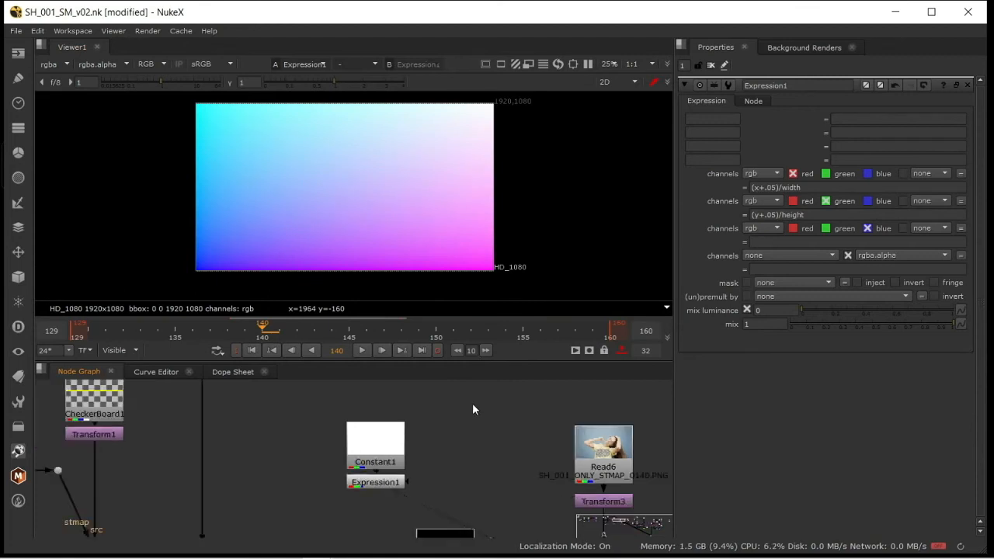
middle_drag(372, 228, 402, 245)
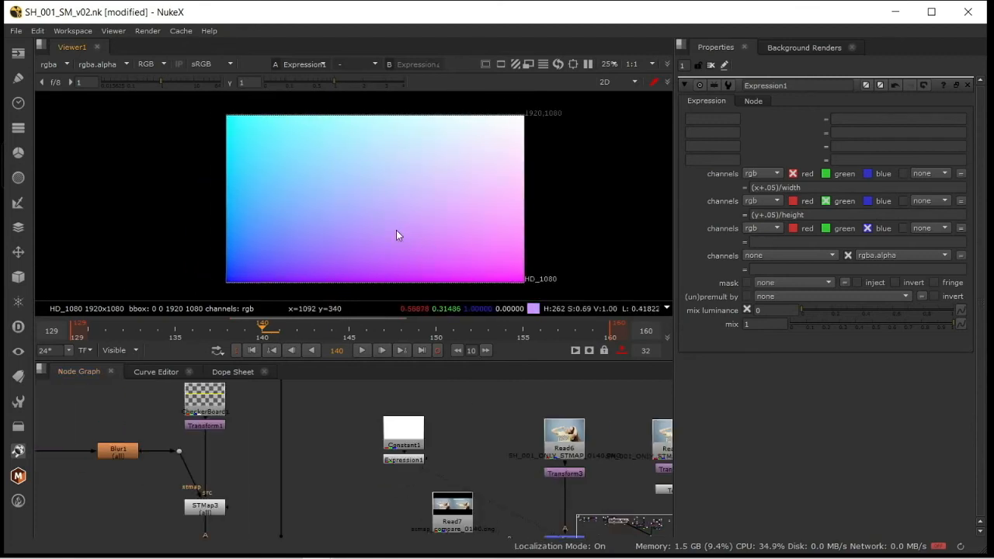
middle_drag(368, 454, 463, 454)
scroll(463, 455, down, 1)
scroll(462, 459, down, 3)
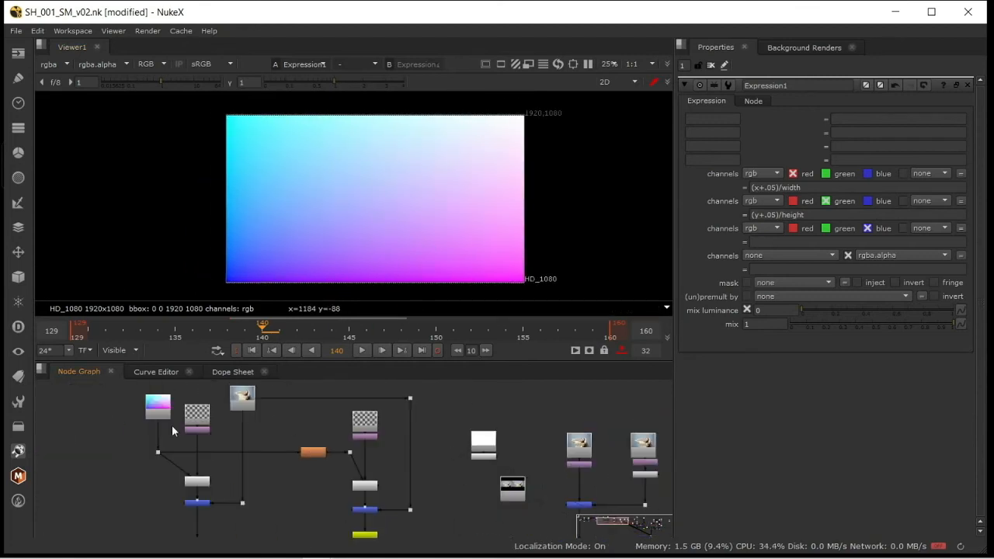
scroll(151, 416, up, 3)
click(150, 413)
scroll(150, 418, up, 4)
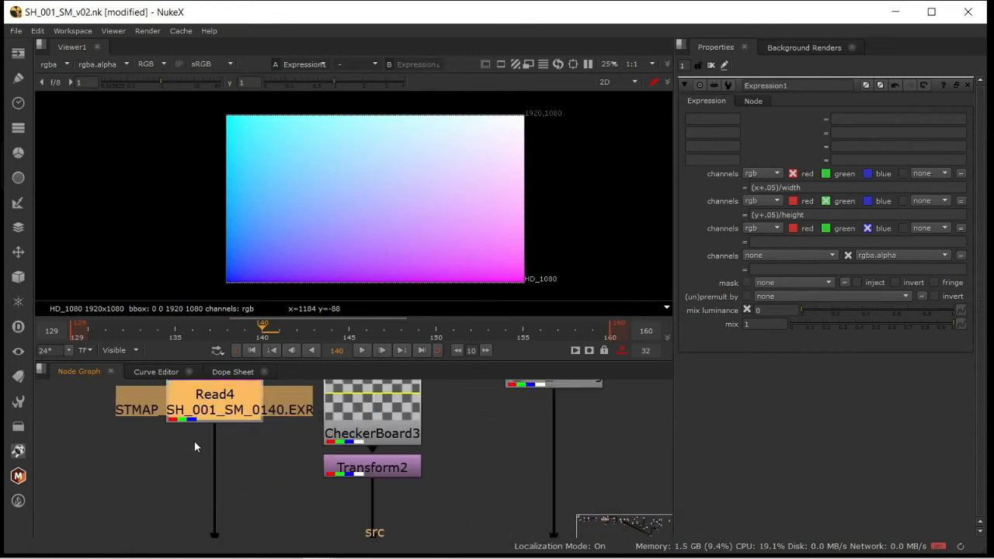
click(273, 478)
click(242, 432)
key(1)
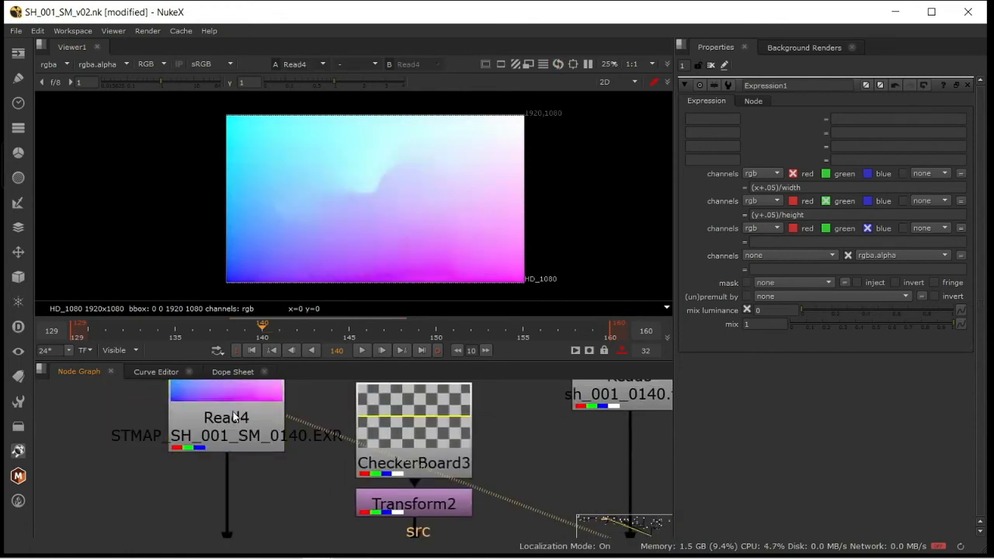
Show Expression1 in the viewer again to compare its undistorted gradient with the Read4 ST-map
scroll(245, 432, down, 5)
middle_drag(261, 433, 187, 442)
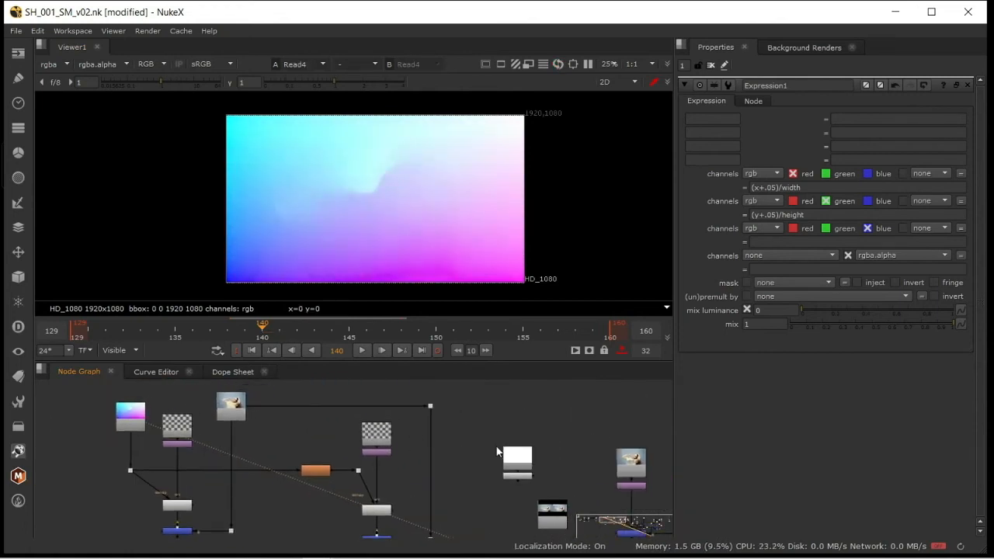
scroll(490, 494, up, 4)
click(532, 460)
key(1)
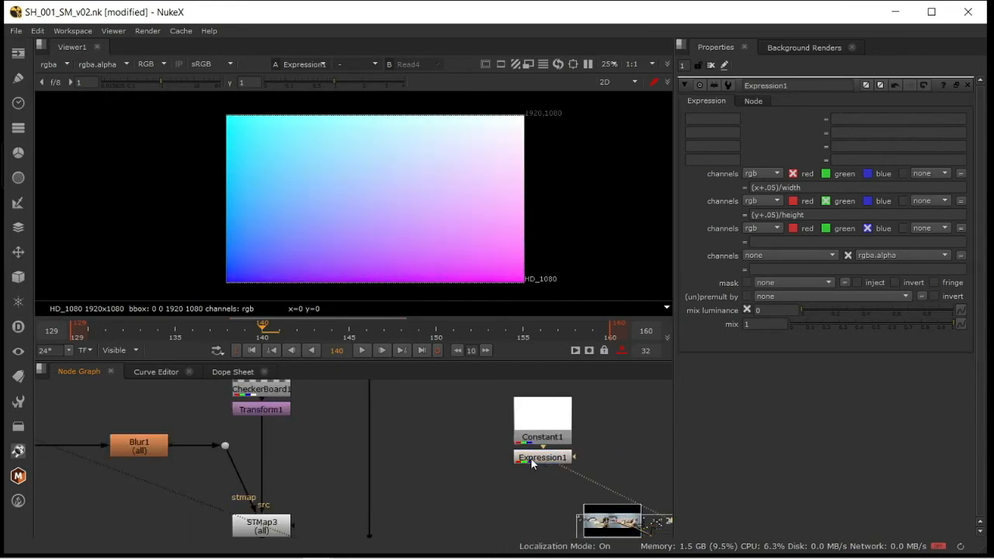
click(455, 455)
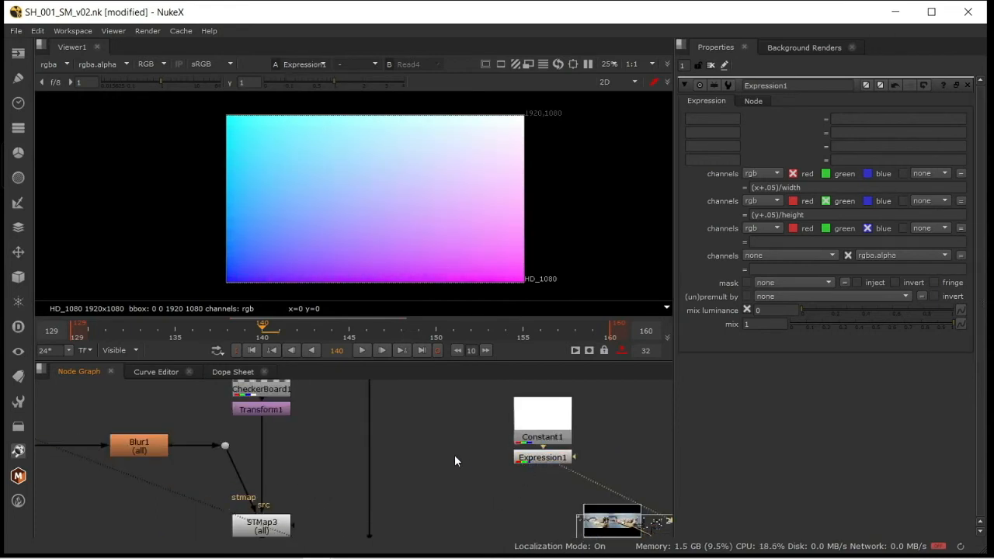
scroll(449, 452, down, 5)
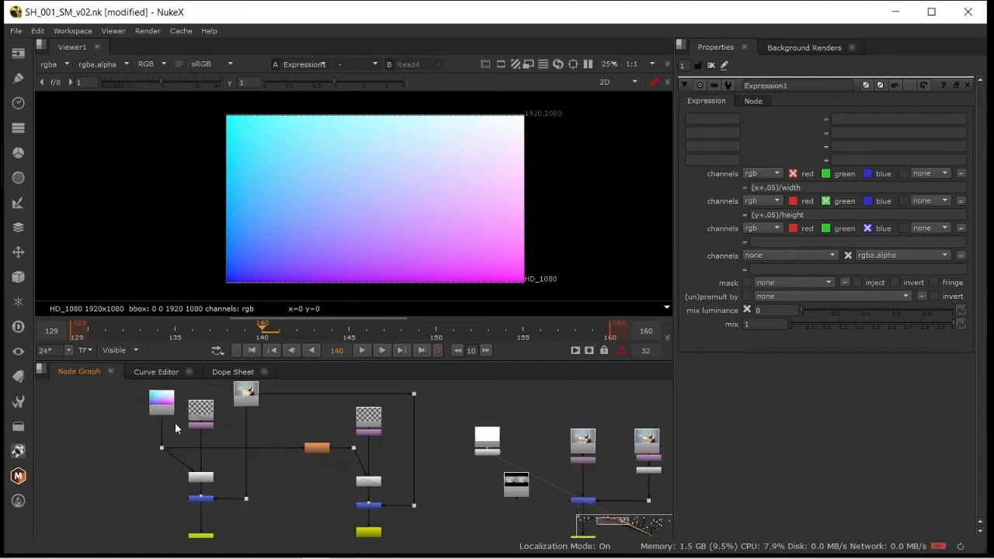
Show the Read13 footage in the viewer and sample a single pixel on the woman's nose up close
key(1)
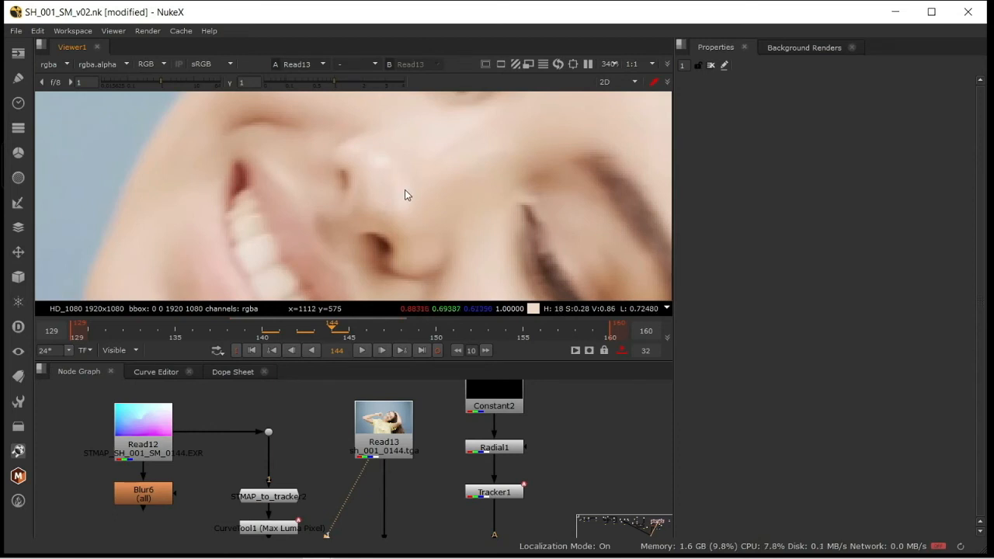
ctrl+click(399, 188)
scroll(428, 408, down, 3)
scroll(281, 447, up, 3)
View the Read12 ST-map at the sampled pixel and open the STMAP_to_tracker2 settings
click(251, 440)
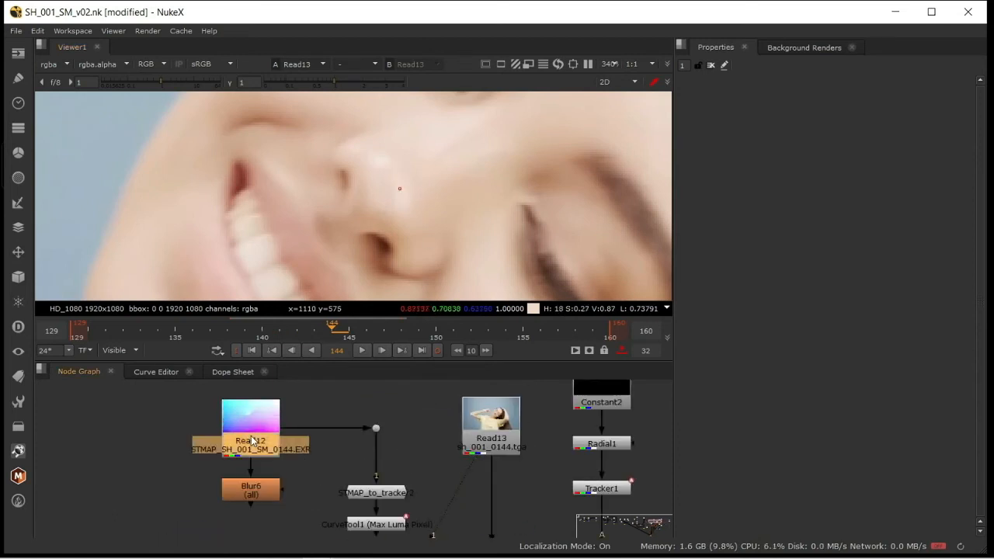
key(2)
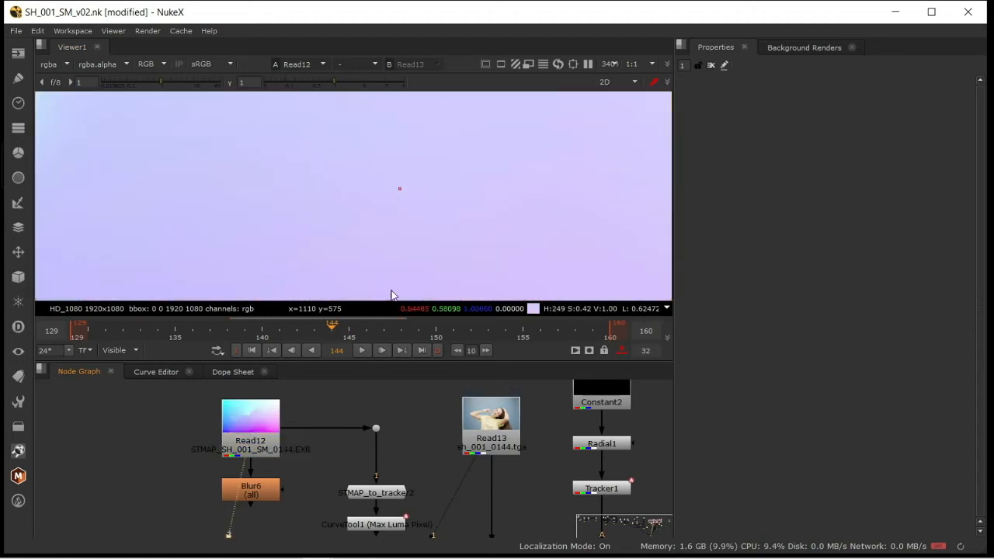
double_click(376, 492)
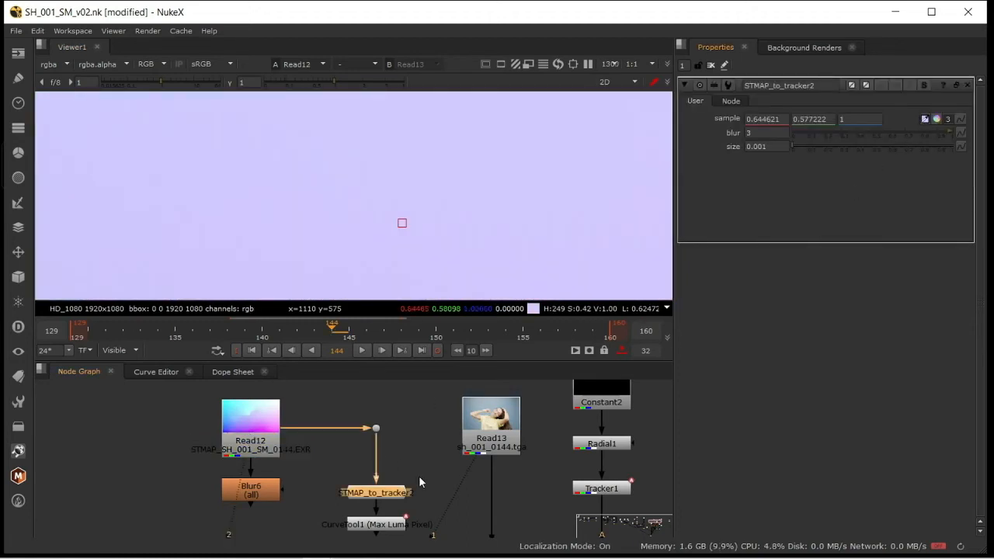
Open CurveTool1's MaxLumaData with more room for the settings and bring up the copy options for the Maximum Luminance Pixel animation
double_click(376, 524)
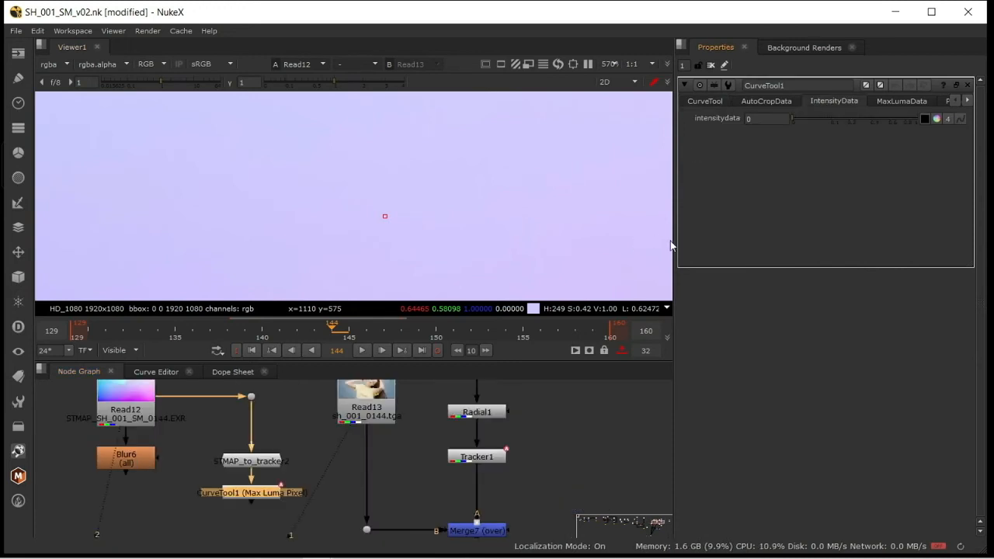
drag(672, 240, 539, 240)
click(768, 101)
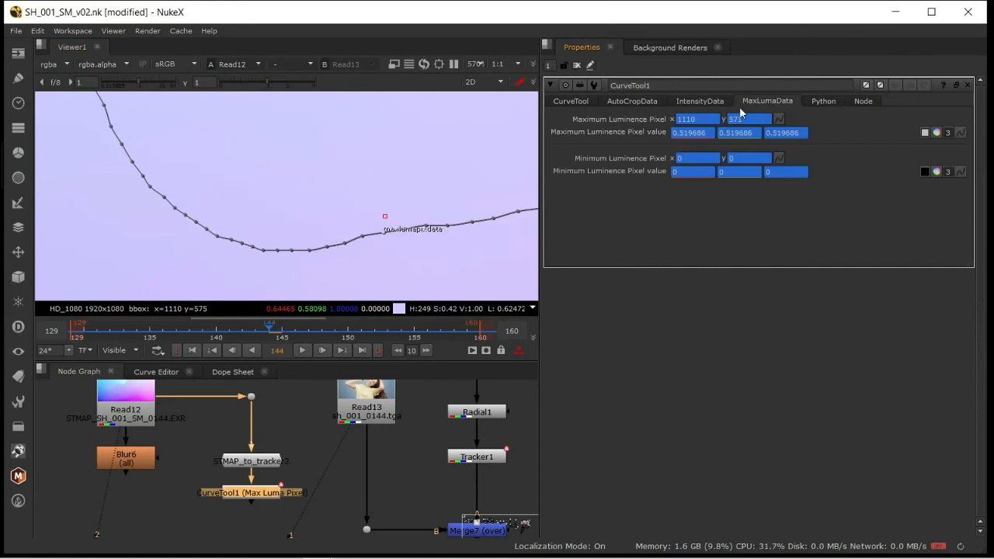
click(778, 119)
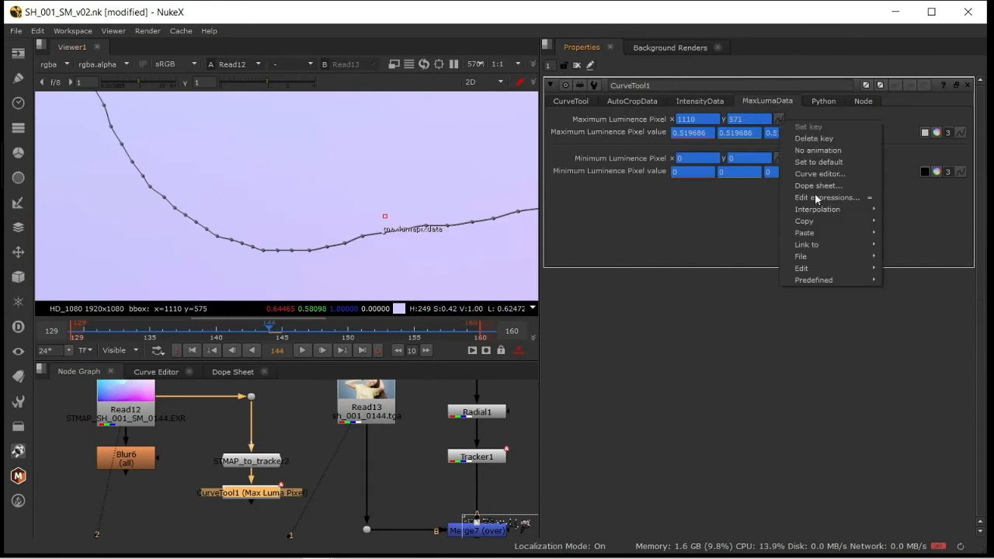
mouse_move(841, 226)
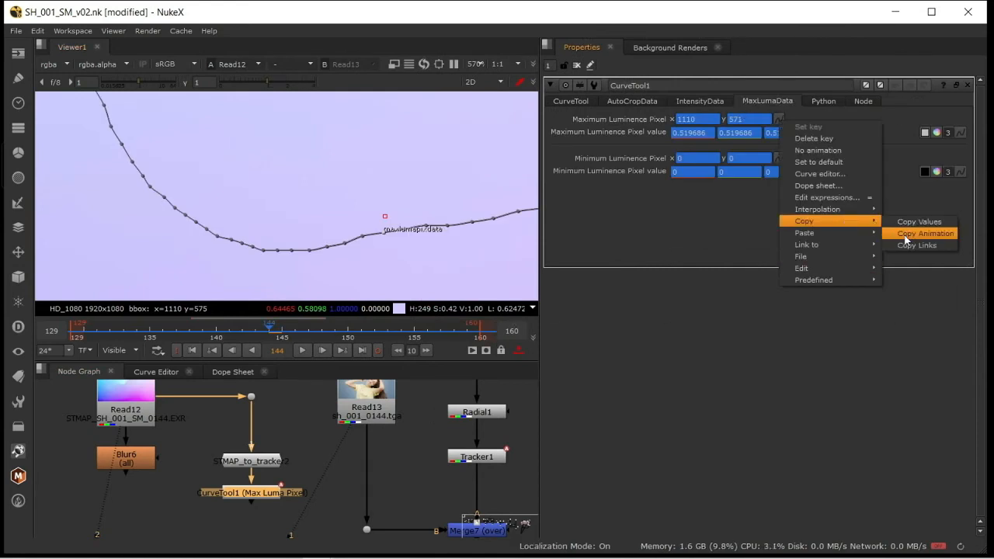
Open the Tracker1 settings and scrub through the frames to check how track 1 follows the nose
middle_drag(385, 455, 187, 486)
double_click(280, 483)
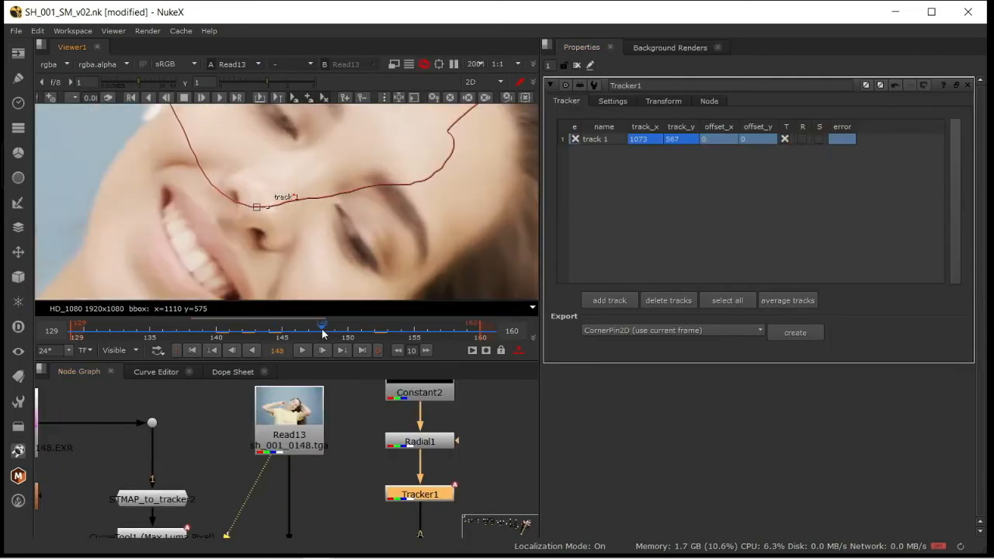
drag(321, 335, 359, 339)
drag(184, 349, 260, 344)
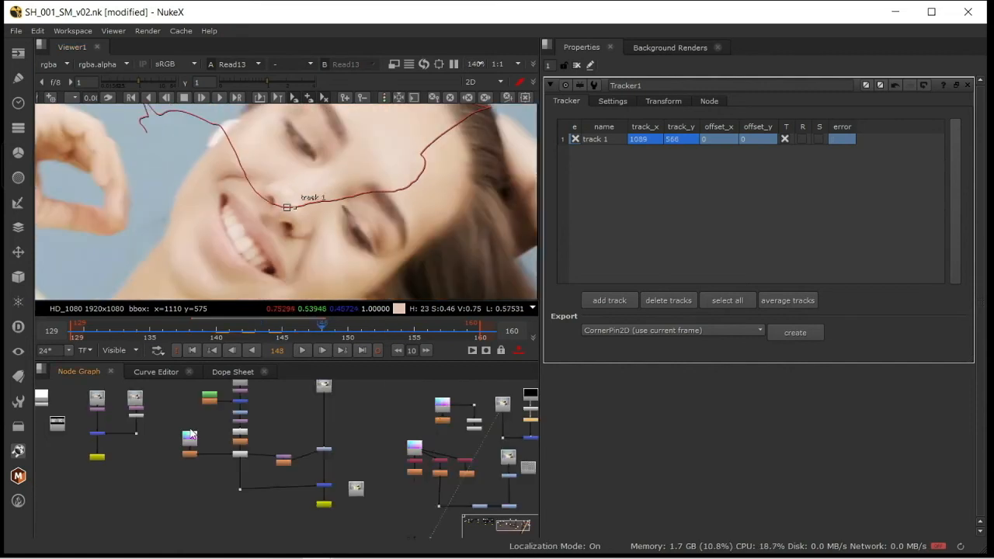
Bring the Read14 branch into view, give the viewer more width, frame the whole image and close all open node settings
scroll(116, 411, up, 4)
scroll(194, 444, up, 3)
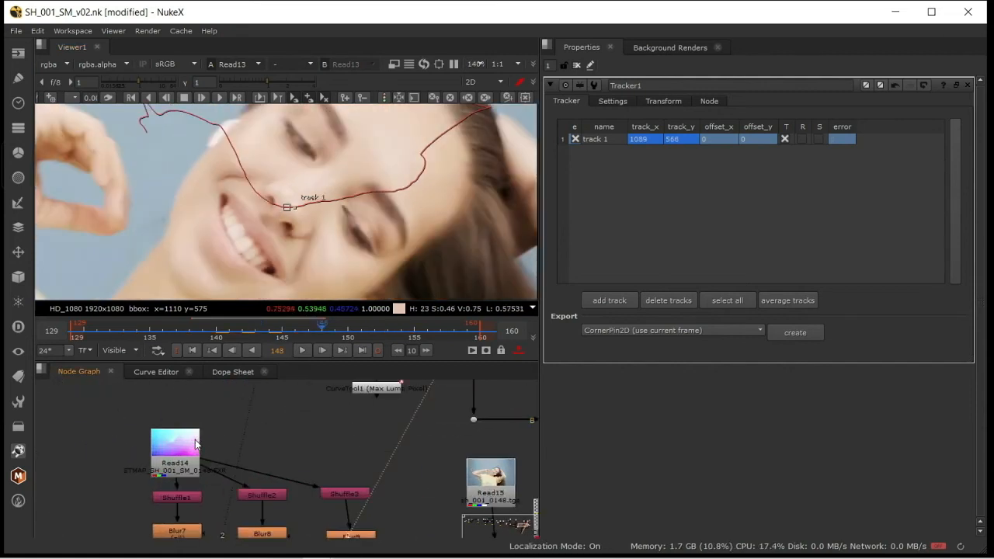
drag(541, 390, 614, 400)
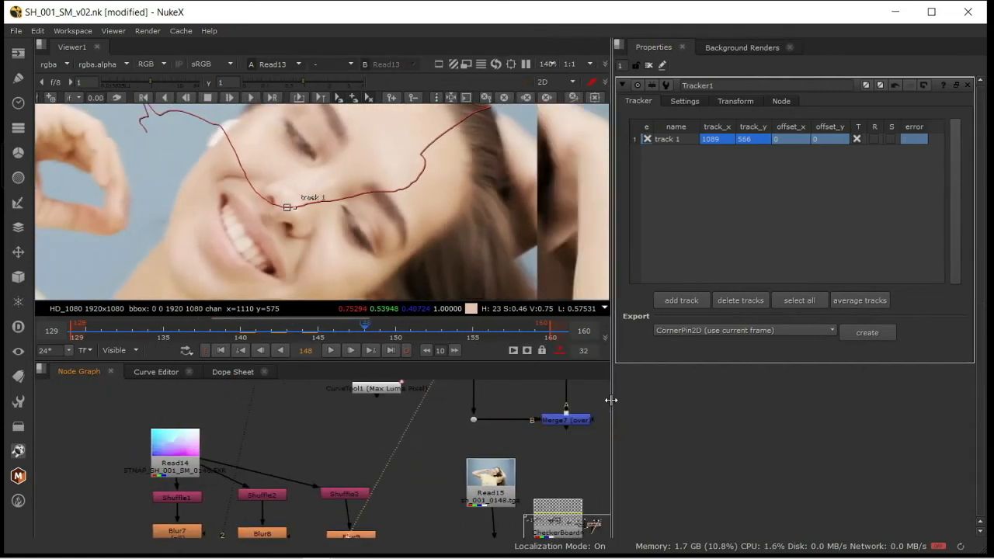
key(f)
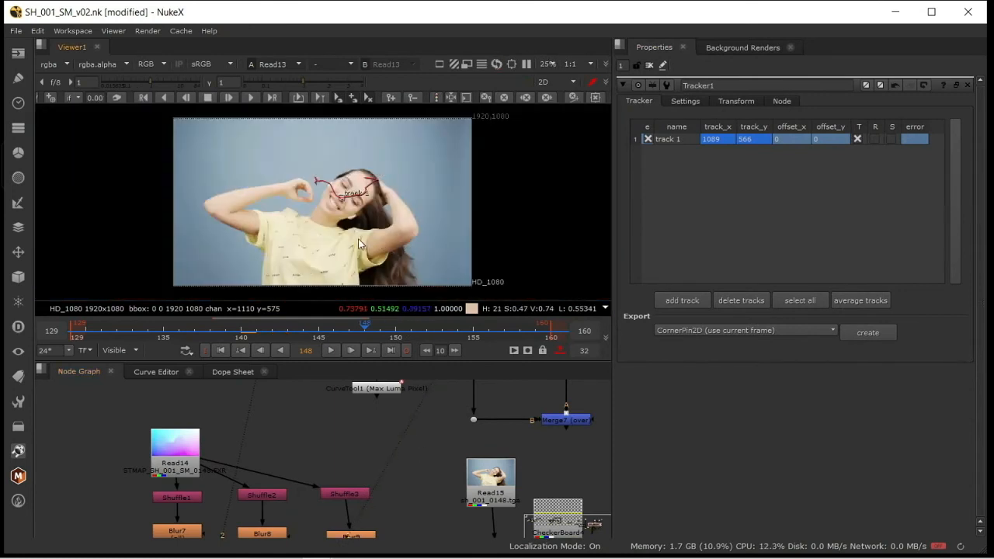
scroll(319, 211, up, 2)
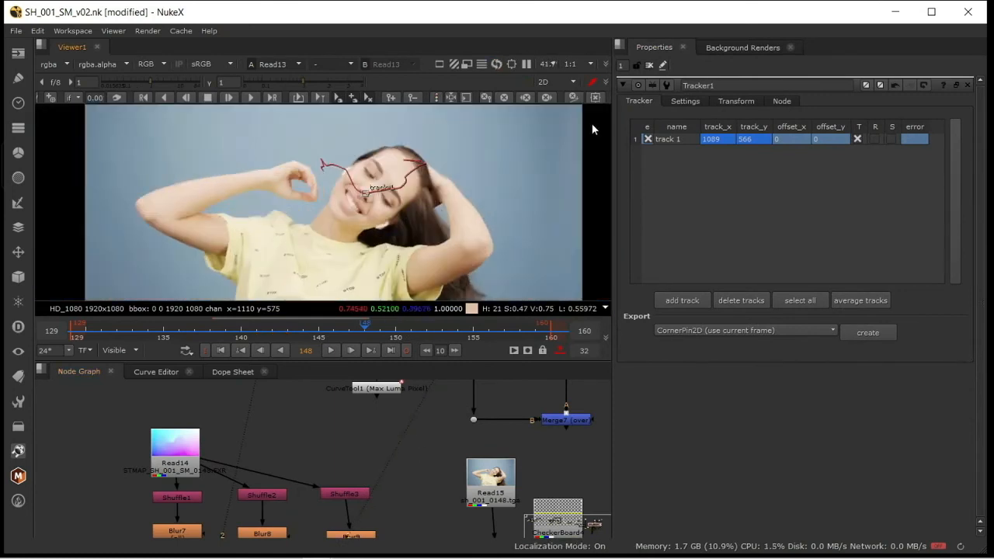
click(649, 65)
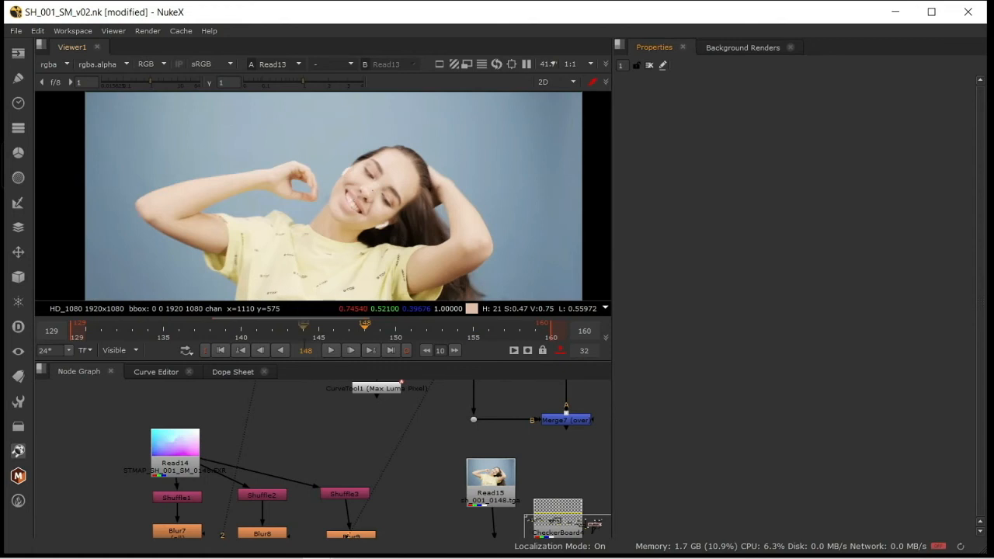
Show the Read14 ST-map in the viewer and examine its red, green and blue channels separately, finishing on green
middle_drag(293, 427, 362, 423)
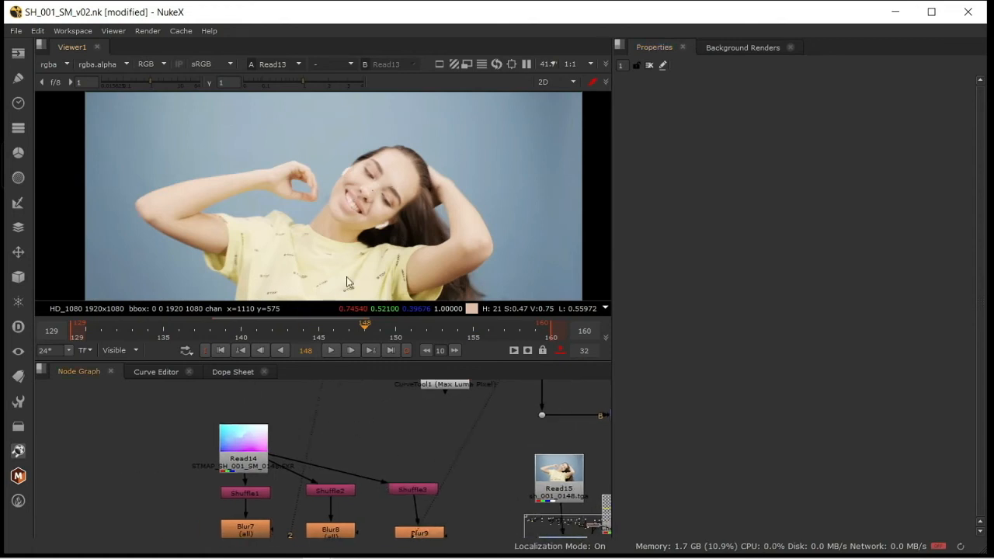
click(251, 443)
key(1)
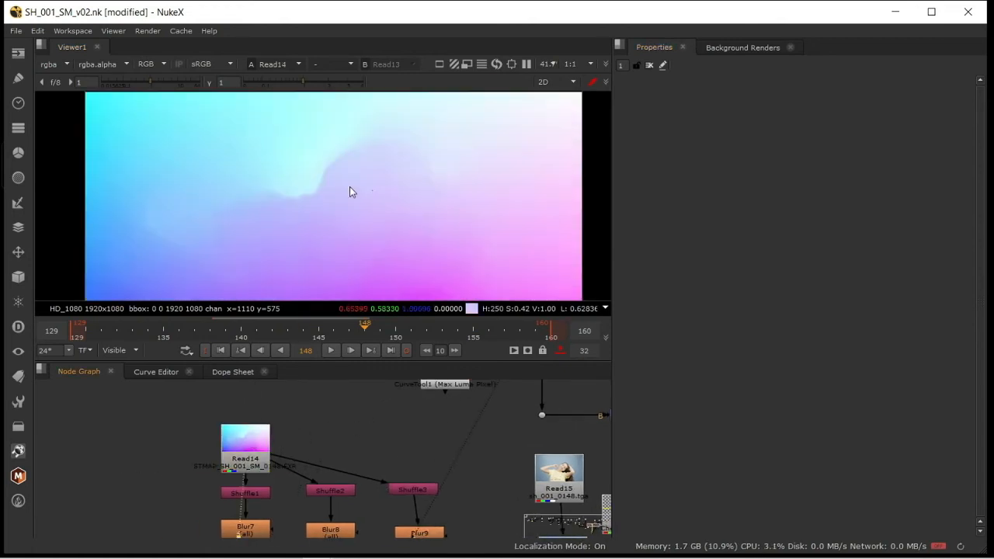
scroll(374, 155, down, 3)
scroll(364, 182, up, 2)
key(r)
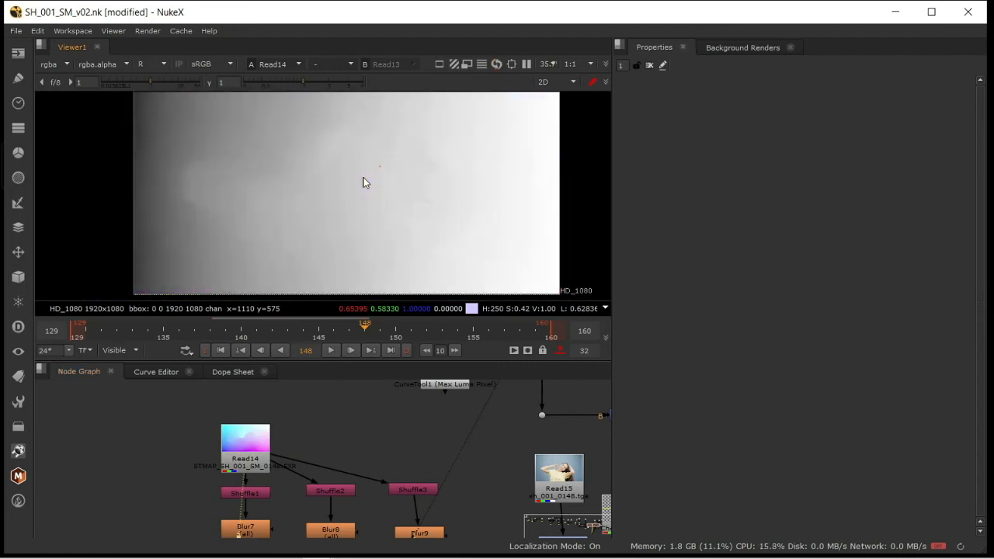
key(b)
key(g)
key(r)
key(g)
key(b)
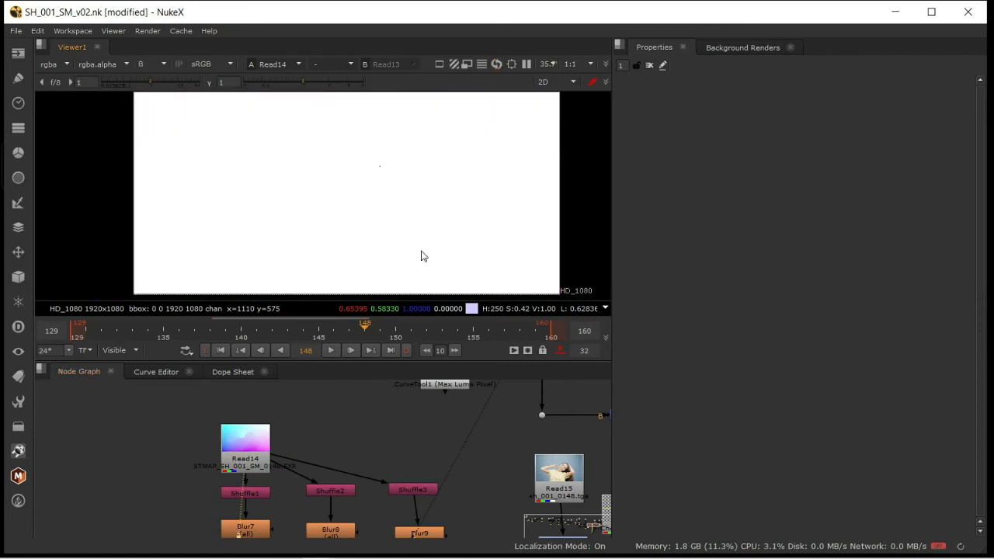
key(g)
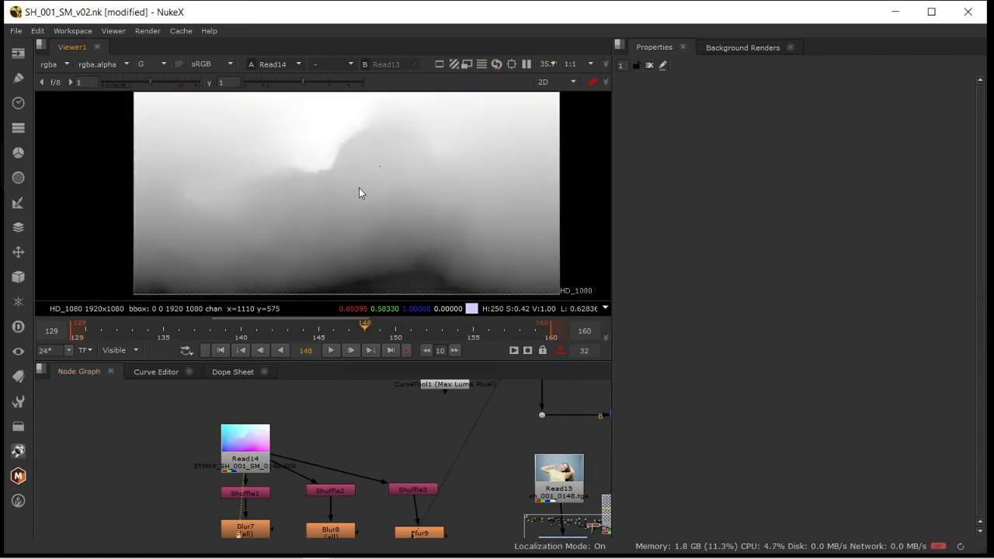
Open the settings of Shuffle1 and Shuffle2 below Read14 to review their channel routing
middle_drag(337, 440, 401, 411)
click(311, 441)
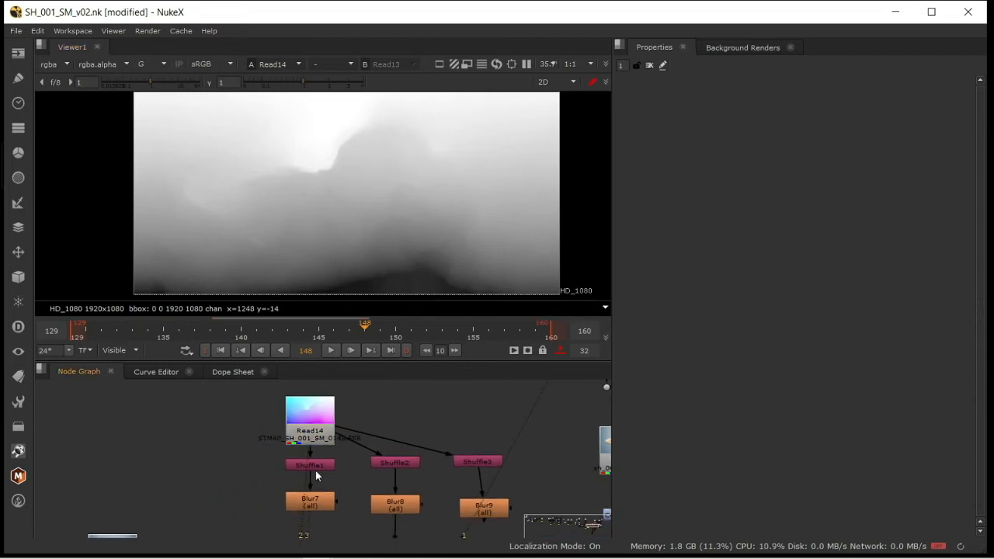
double_click(315, 466)
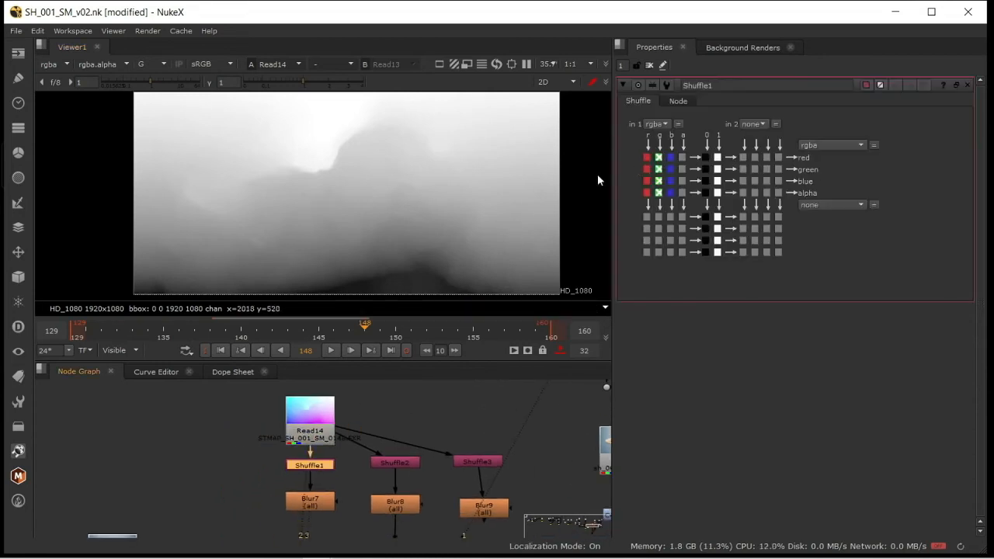
double_click(394, 463)
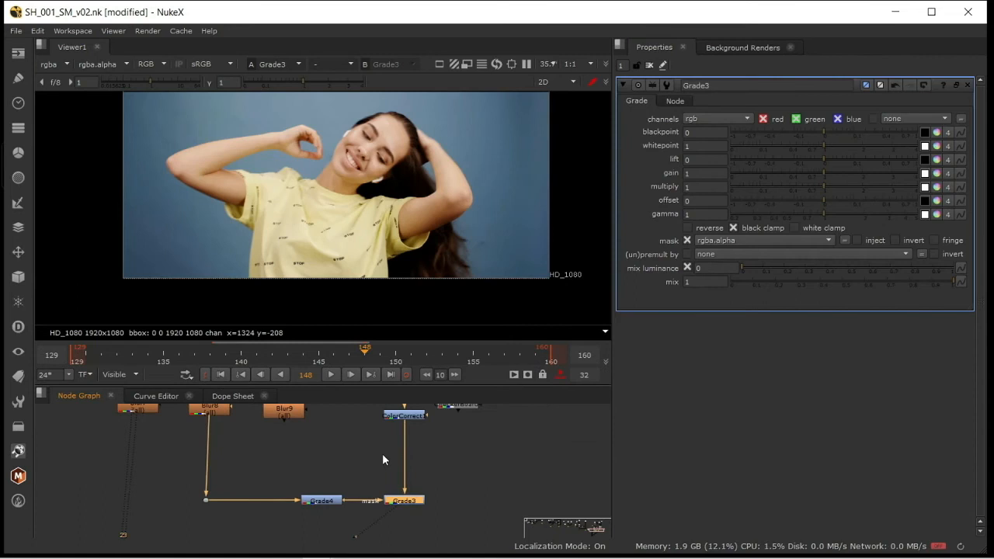
Select Grade3 and examine its result on the woman and shirt up close in the viewer
mouse_move(382, 460)
middle_down()
mouse_move(374, 497)
mouse_move(400, 452)
middle_up()
click(439, 475)
click(395, 494)
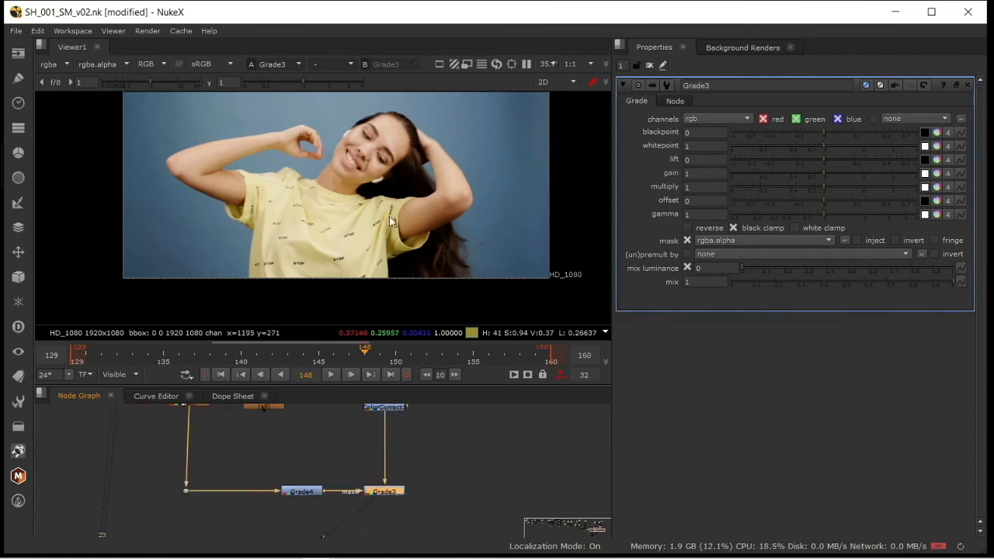
scroll(390, 191, up, 3)
scroll(376, 185, down, 1)
middle_drag(401, 185, 387, 174)
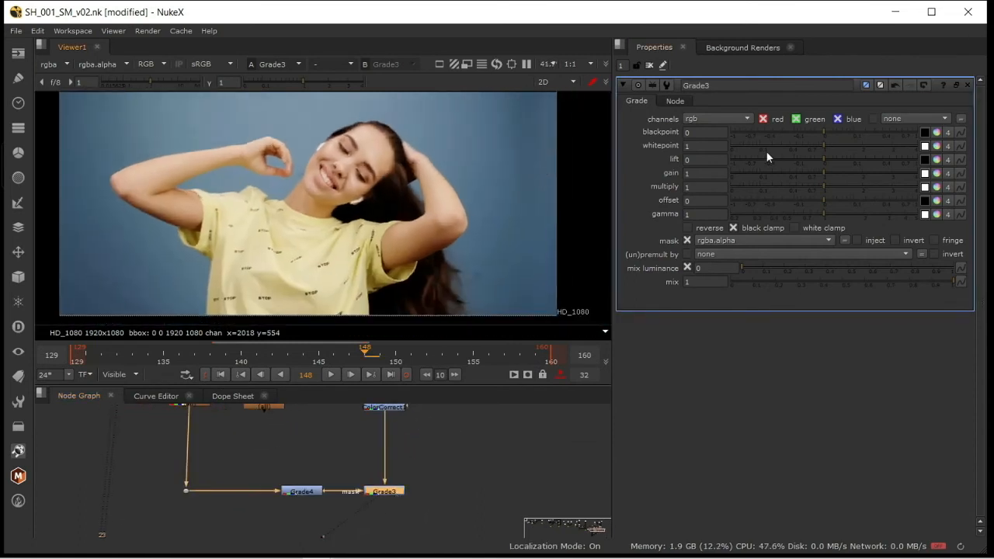
Raise Grade3's lift to 0.21 and examine the masked effect on the woman's image
drag(827, 156, 866, 159)
scroll(245, 192, down, 4)
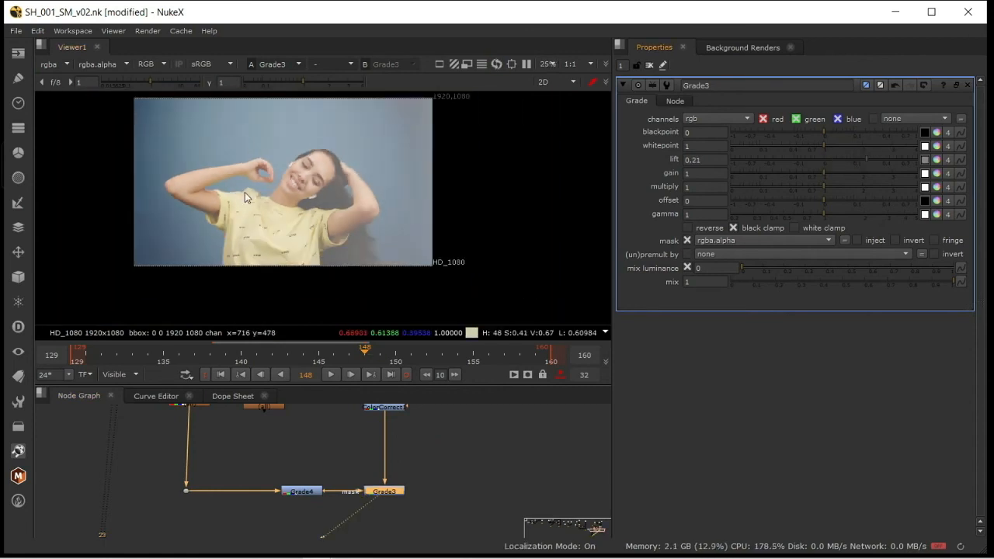
scroll(396, 172, up, 2)
scroll(395, 169, up, 2)
Move the CheckerBoard node clear of ColorCorrect1 and connect it as ColorCorrect1's input in place of Read15
middle_drag(451, 408, 429, 470)
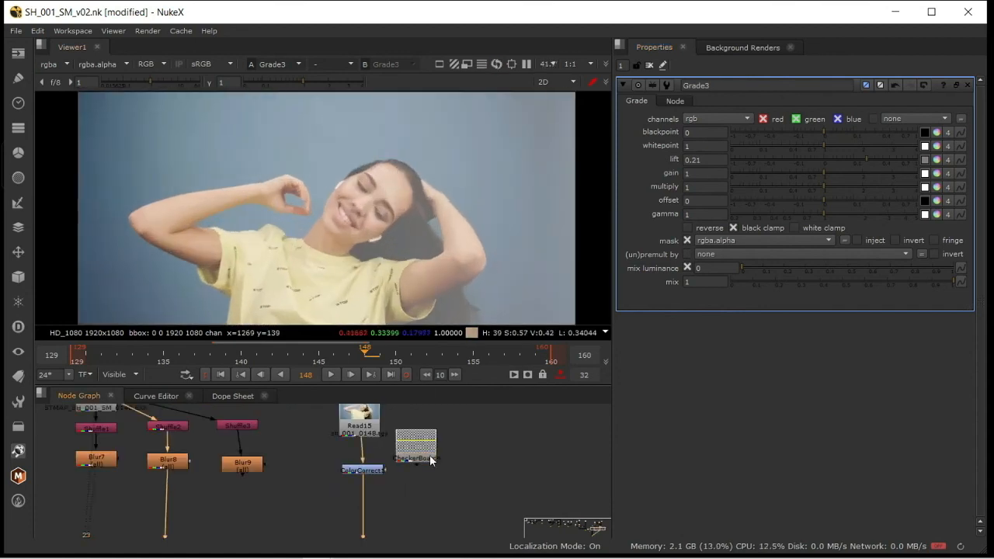
drag(419, 455, 453, 424)
click(370, 445)
drag(441, 425, 450, 421)
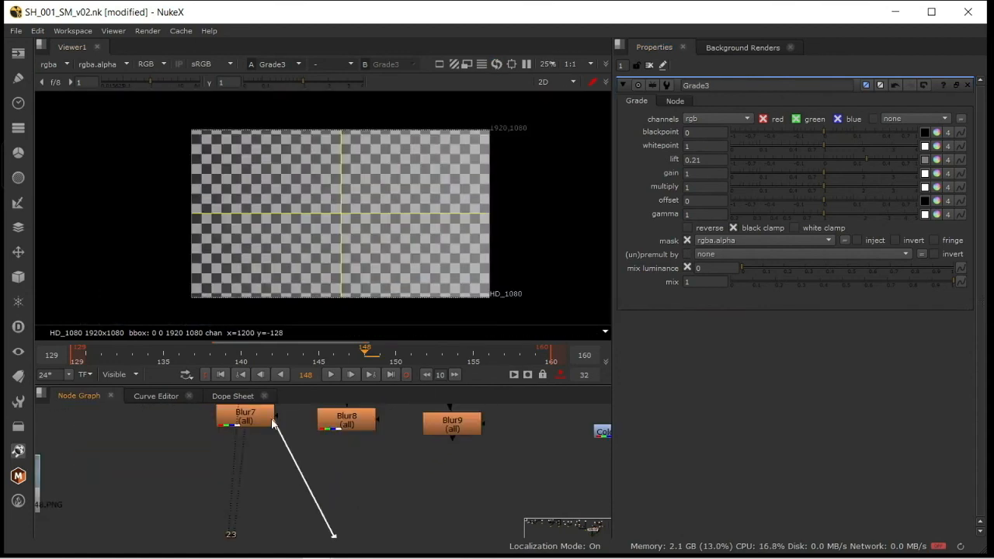
Switch the dot feeding Grade4 between Blur7 and Blur8 to compare the masks, leaving it connected to Blur7
mouse_move(275, 424)
mouse_down()
mouse_move(256, 419)
mouse_move(437, 442)
mouse_move(428, 455)
mouse_move(250, 433)
mouse_move(259, 429)
mouse_up()
middle_drag(373, 489, 306, 478)
drag(199, 433, 282, 414)
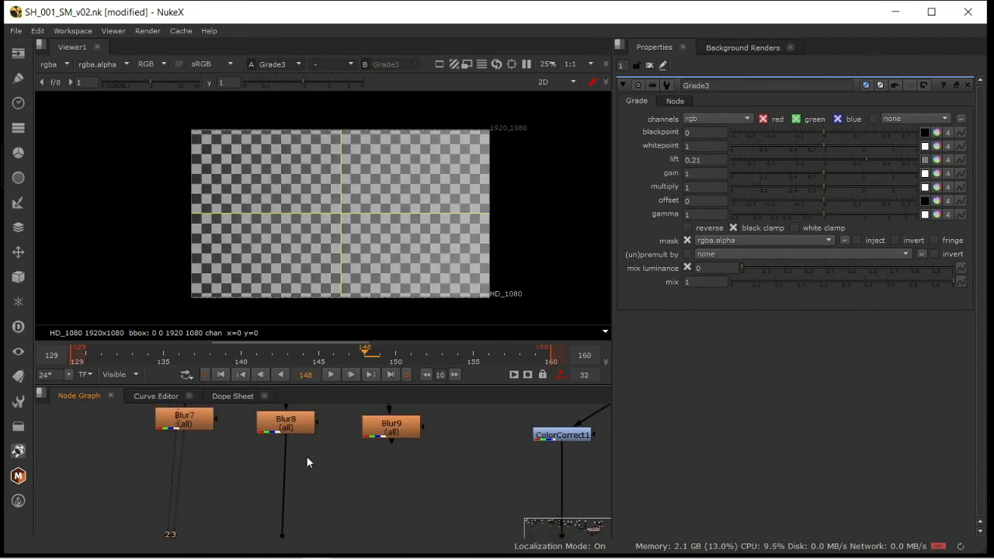
middle_drag(300, 455, 310, 520)
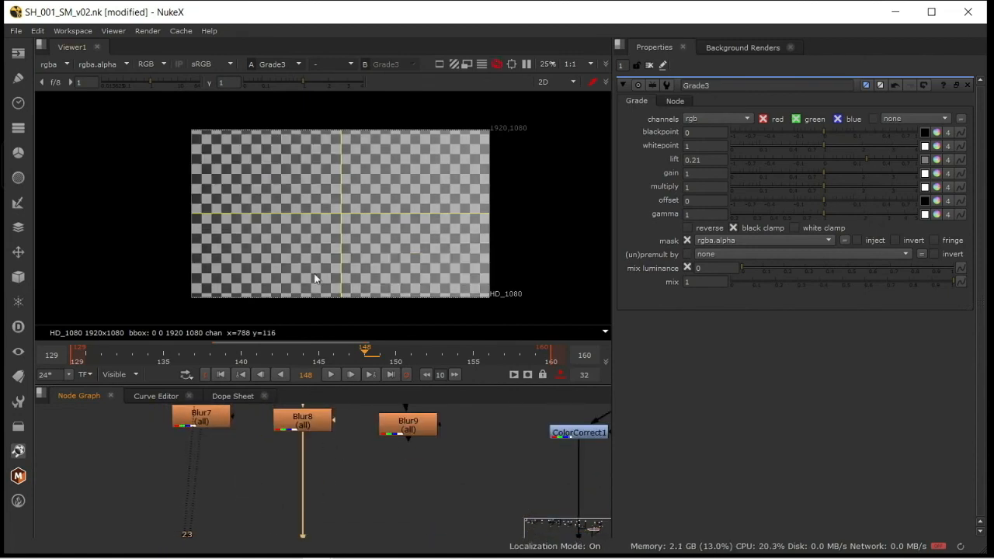
middle_drag(360, 483, 396, 456)
drag(395, 469, 344, 510)
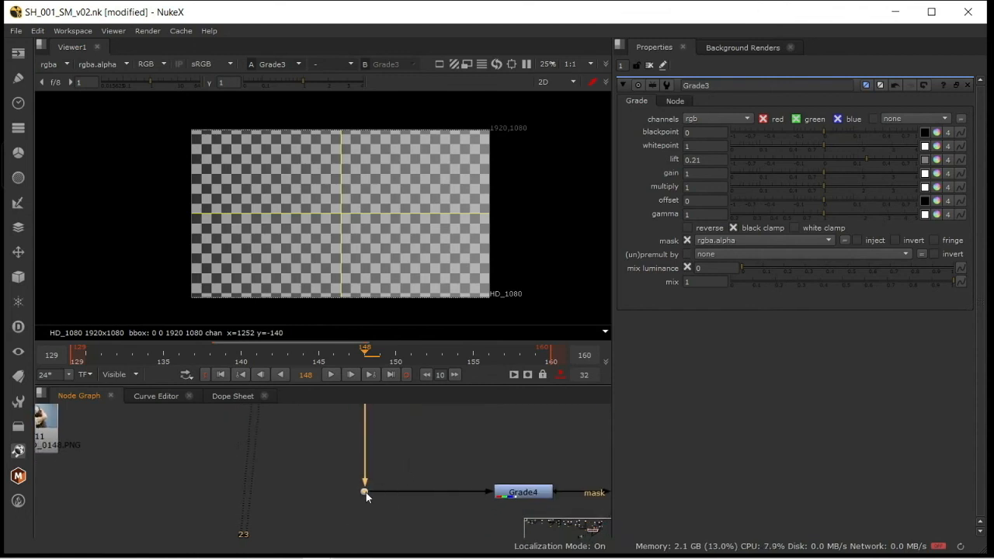
middle_drag(366, 493, 282, 544)
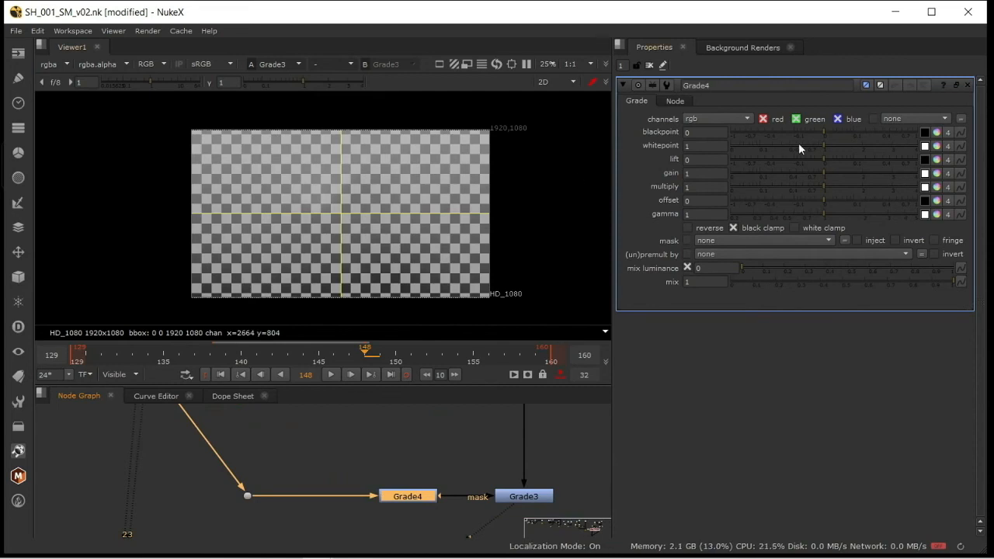
Set Grade4 to affect the alpha channel and raise its whitepoint to 1.16
drag(823, 151, 827, 150)
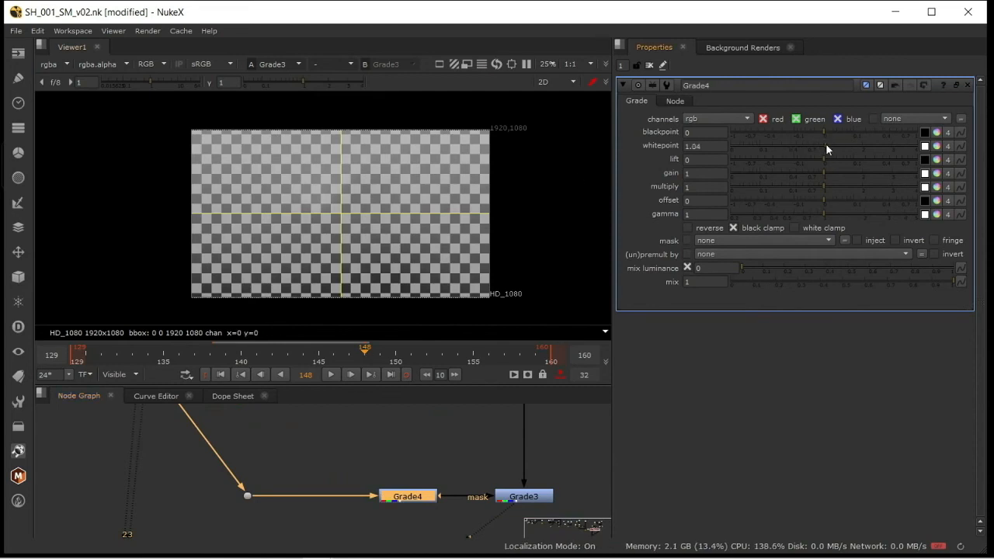
click(728, 121)
click(710, 176)
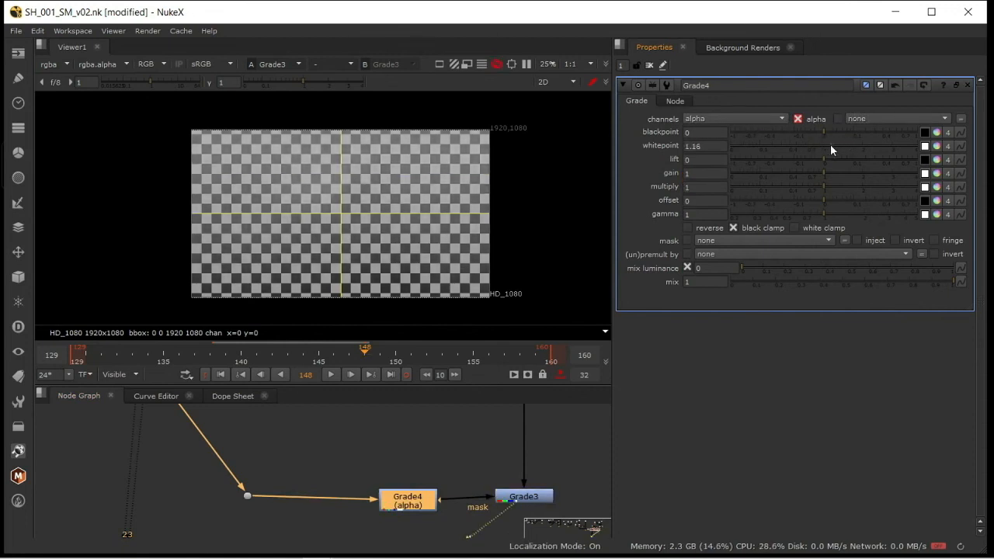
Reconnect ColorCorrect1's input from the CheckerBoard to the Read15 footage
middle_drag(457, 486, 352, 476)
middle_drag(439, 412, 428, 486)
middle_drag(470, 440, 446, 504)
drag(473, 458, 380, 438)
middle_drag(419, 528, 377, 490)
Open Grade3's settings and toggle the node to compare the image with and without it, leaving it disabled
double_click(425, 489)
scroll(373, 497, down, 2)
scroll(405, 491, up, 3)
click(421, 501)
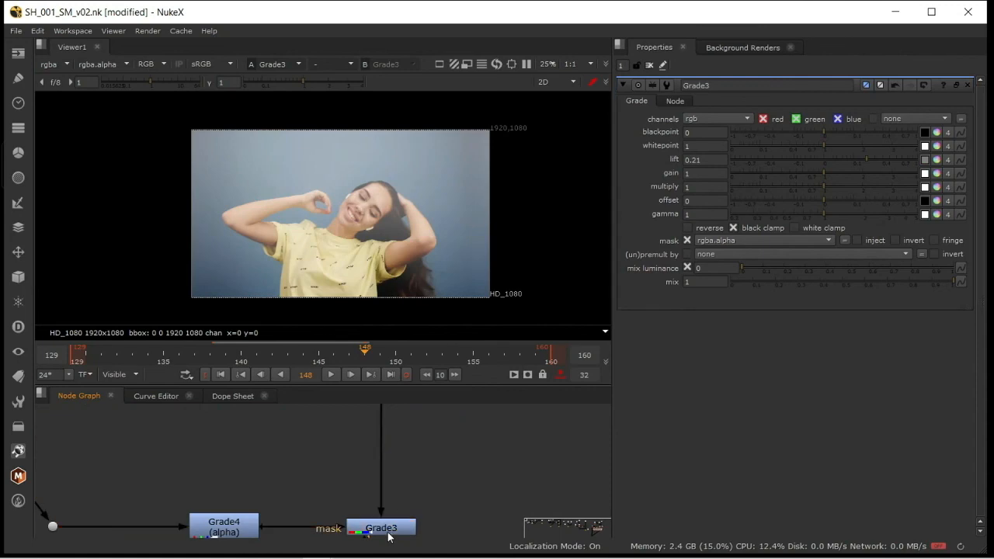
click(385, 530)
key(d)
key(d)
key(d)
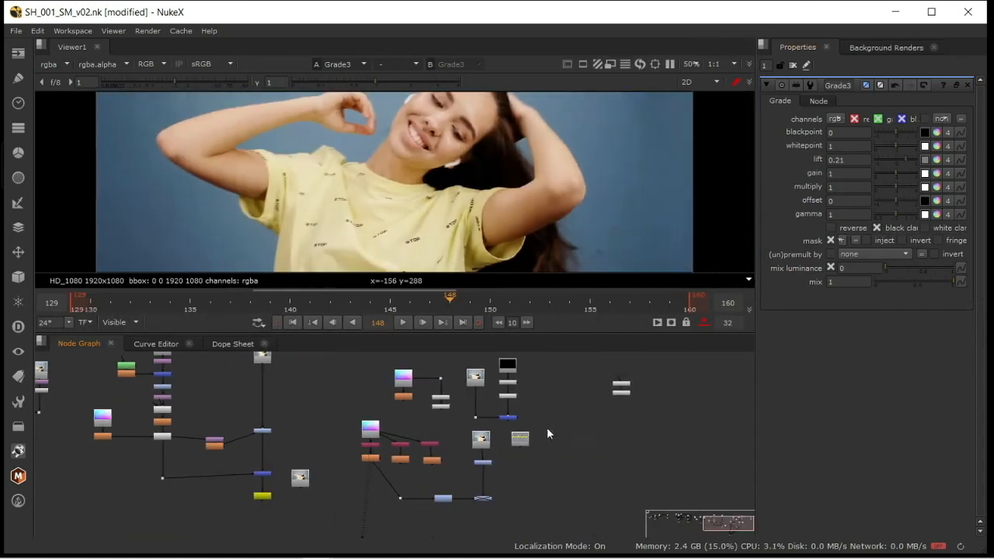
Look back over the ST-map setups in the node graph, ending at the Read2 SmartVector branch
scroll(490, 433, up, 5)
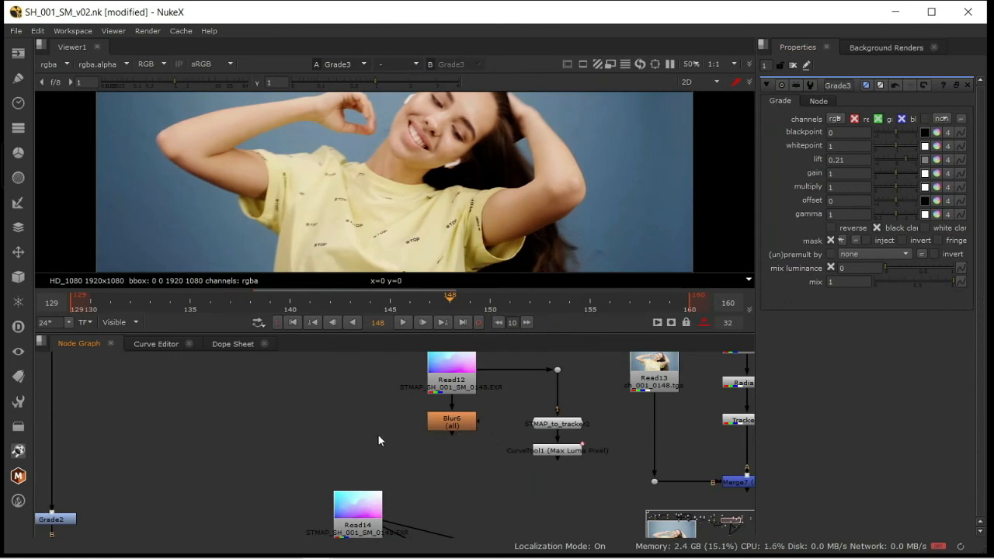
middle_drag(287, 429, 496, 399)
scroll(495, 399, down, 3)
scroll(406, 426, down, 4)
middle_drag(217, 388, 714, 420)
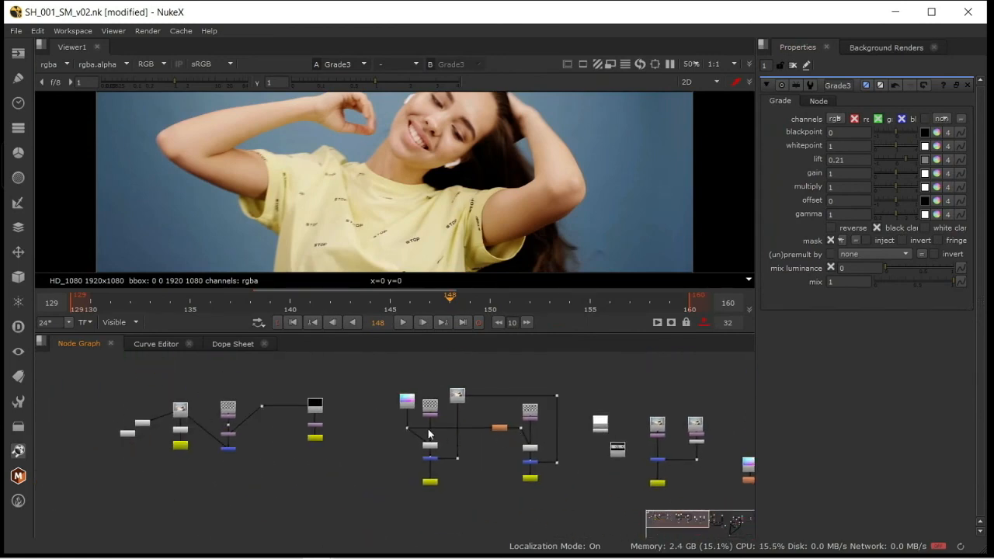
scroll(410, 428, up, 5)
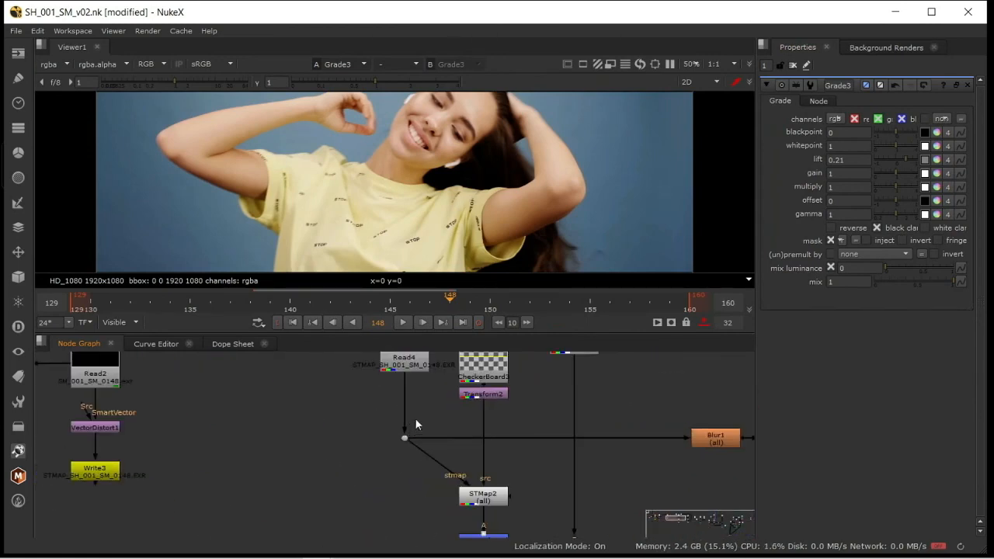
scroll(415, 420, down, 2)
middle_drag(240, 420, 407, 457)
middle_drag(320, 437, 510, 432)
scroll(509, 432, up, 4)
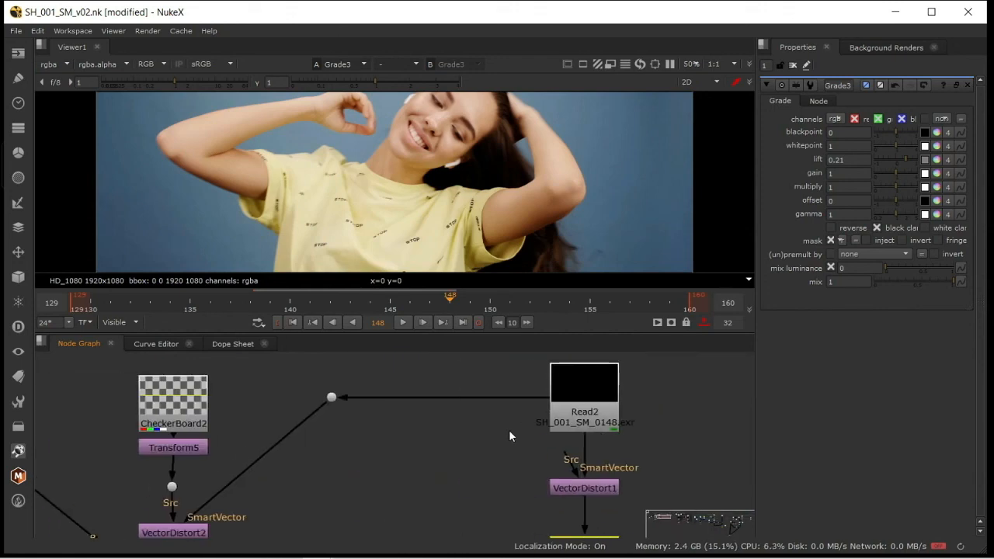
scroll(492, 420, down, 3)
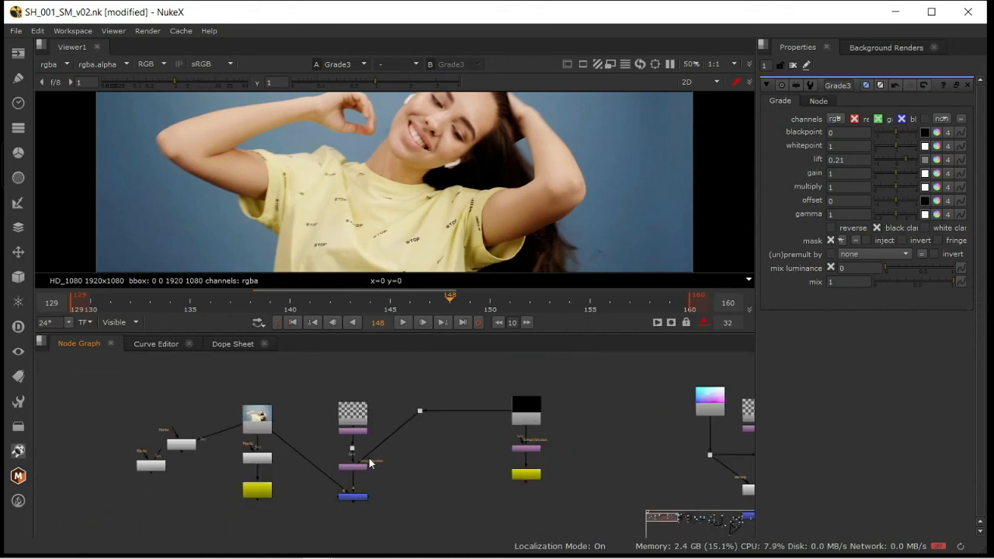
scroll(368, 458, up, 4)
scroll(418, 445, down, 4)
scroll(637, 392, up, 4)
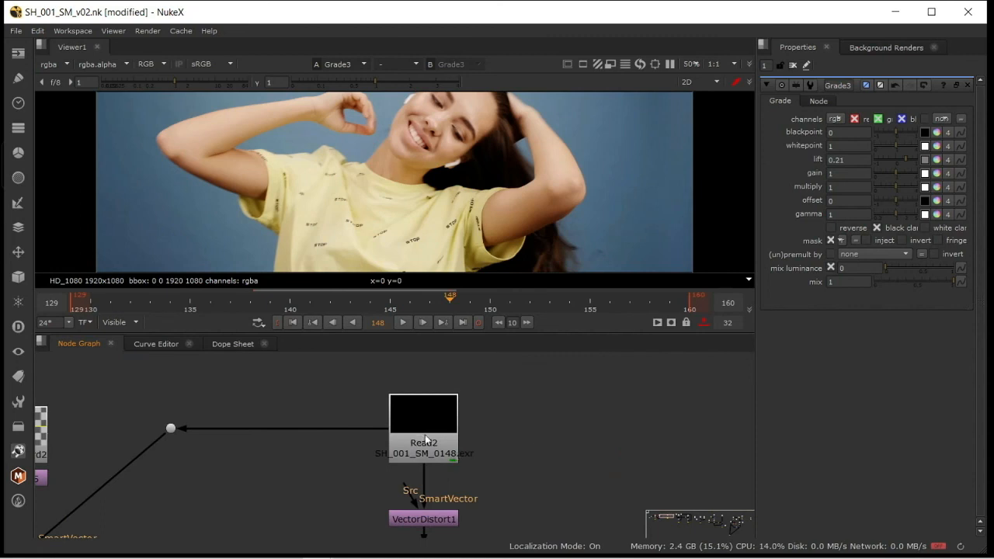
Move the playhead to frame 145 and locate the VectorDistort1 and Write3 nodes below Read2
drag(310, 303, 390, 303)
scroll(394, 412, down, 4)
middle_drag(590, 434, 394, 407)
scroll(391, 401, up, 3)
scroll(400, 432, down, 2)
middle_drag(285, 429, 434, 446)
scroll(318, 497, up, 2)
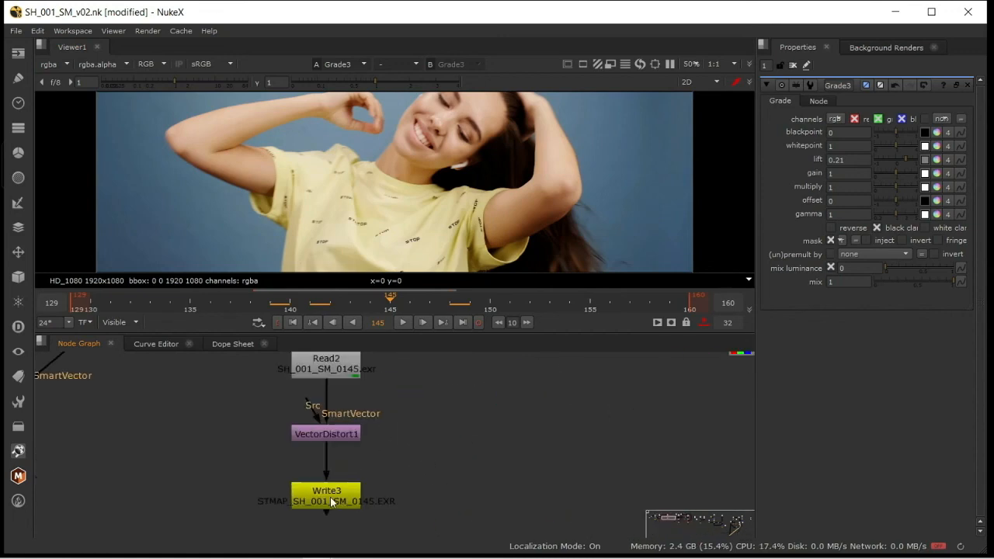
Open the settings of Write3 and VectorDistort1, widening the settings area to review the st-map output options
double_click(332, 501)
middle_drag(550, 407, 554, 422)
double_click(335, 450)
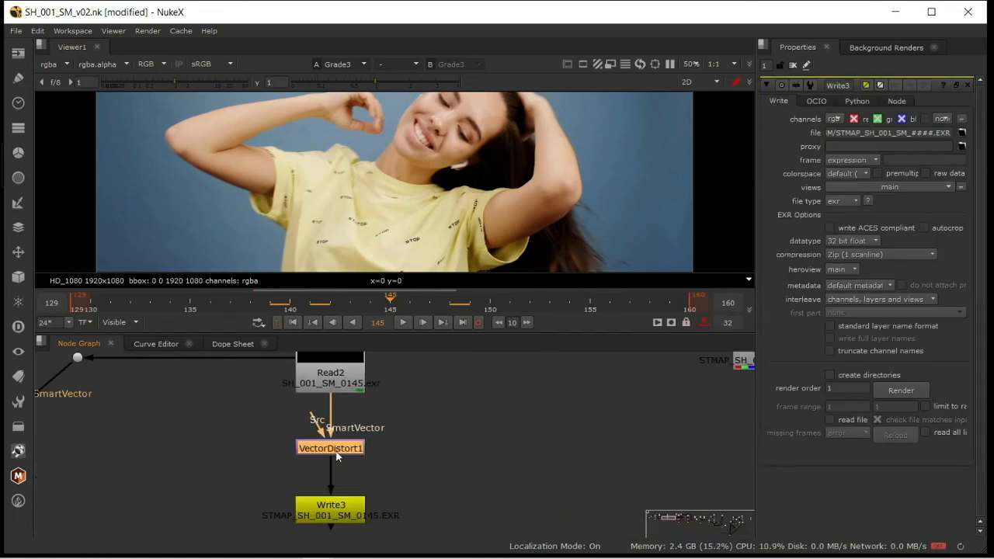
drag(757, 203, 655, 194)
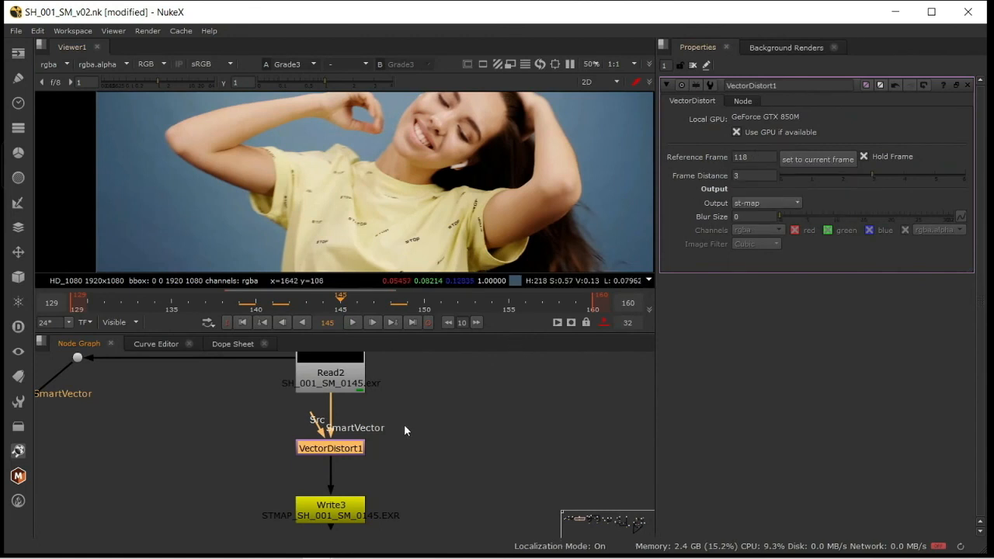
Survey the remaining node setups, from the Read4 branch across to the Read14 branch and partway back
scroll(232, 427, down, 8)
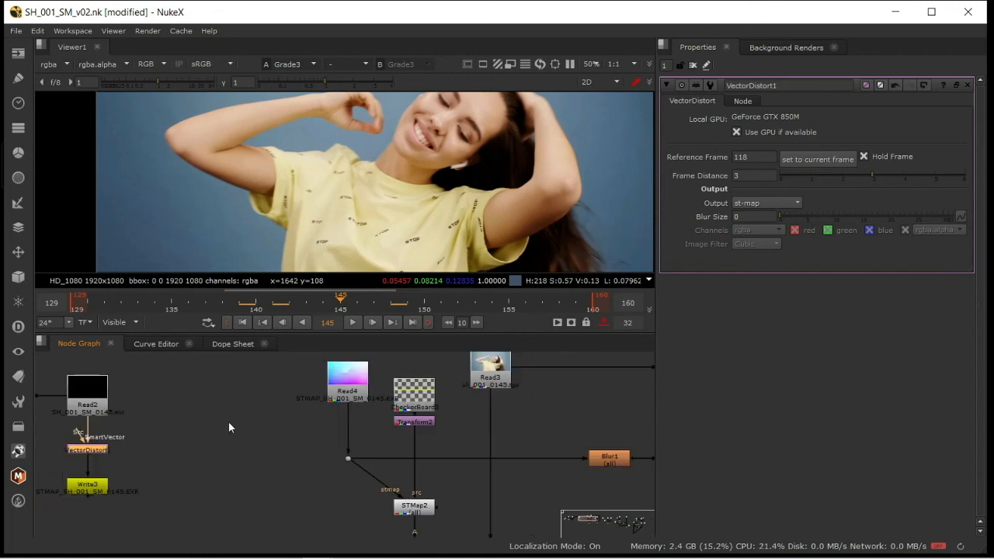
middle_drag(476, 444, 14, 361)
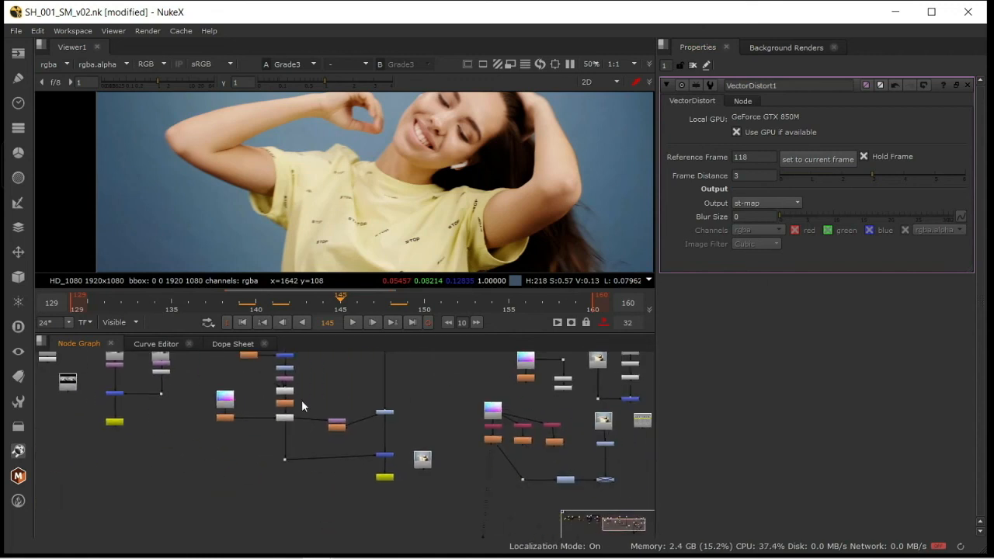
middle_drag(573, 420, 364, 434)
scroll(365, 434, up, 2)
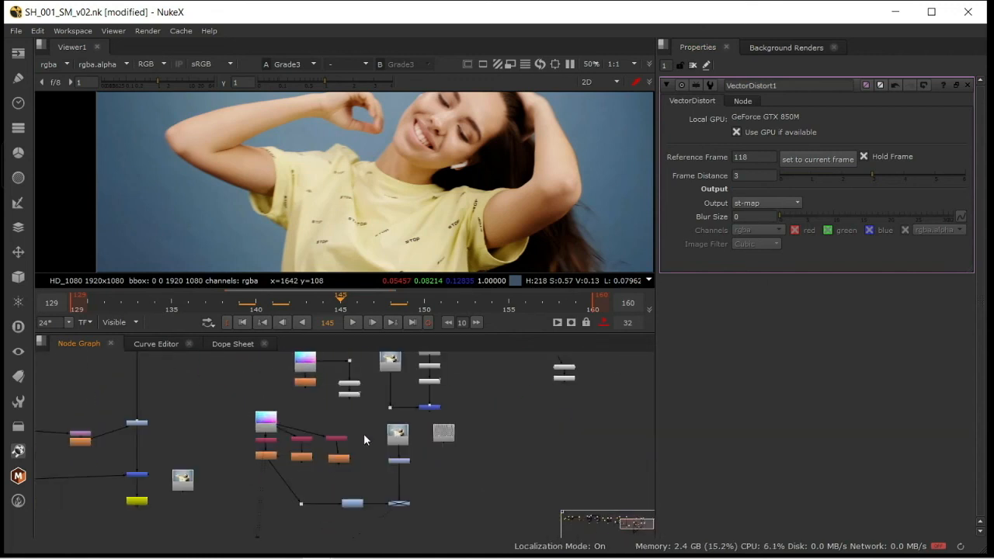
middle_drag(215, 430, 431, 479)
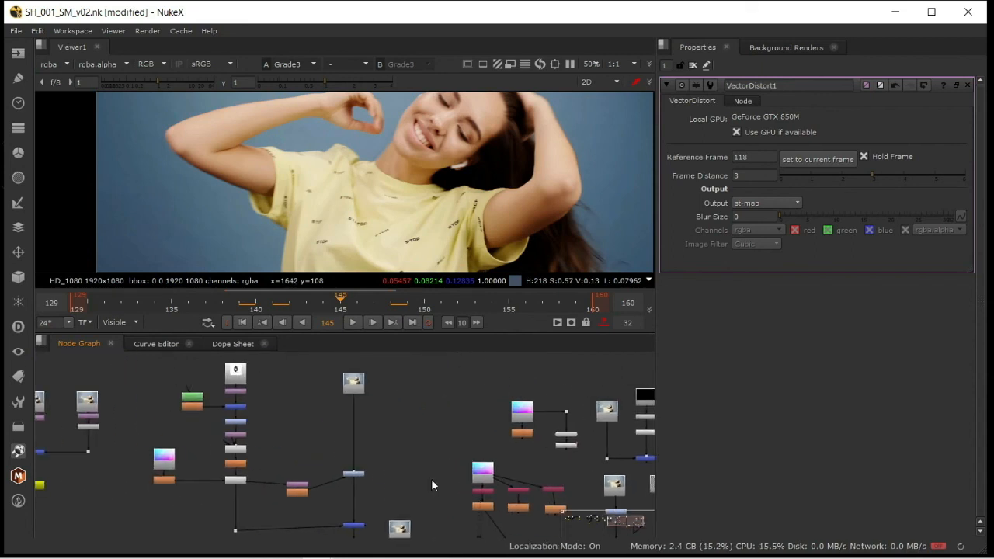
middle_drag(264, 434, 454, 445)
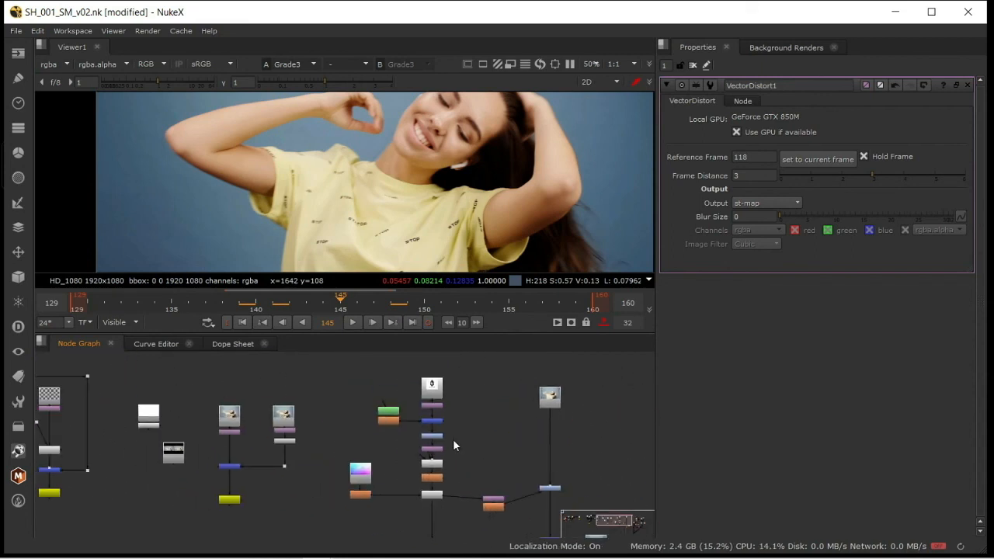